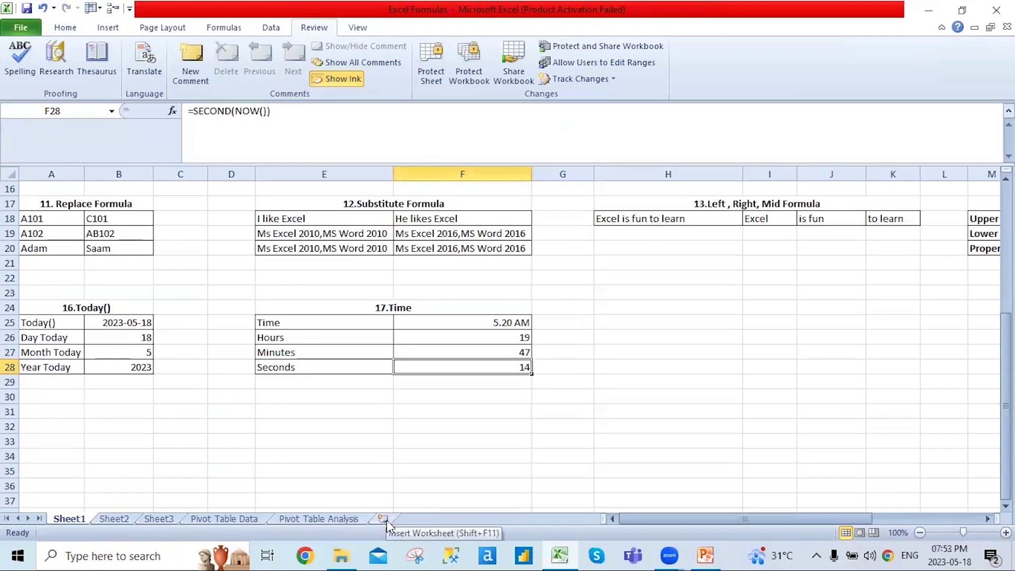
# Copy the header row and first five records from the Pivot Table Data sheet into a new worksheet.
pyautogui.click(246, 519)
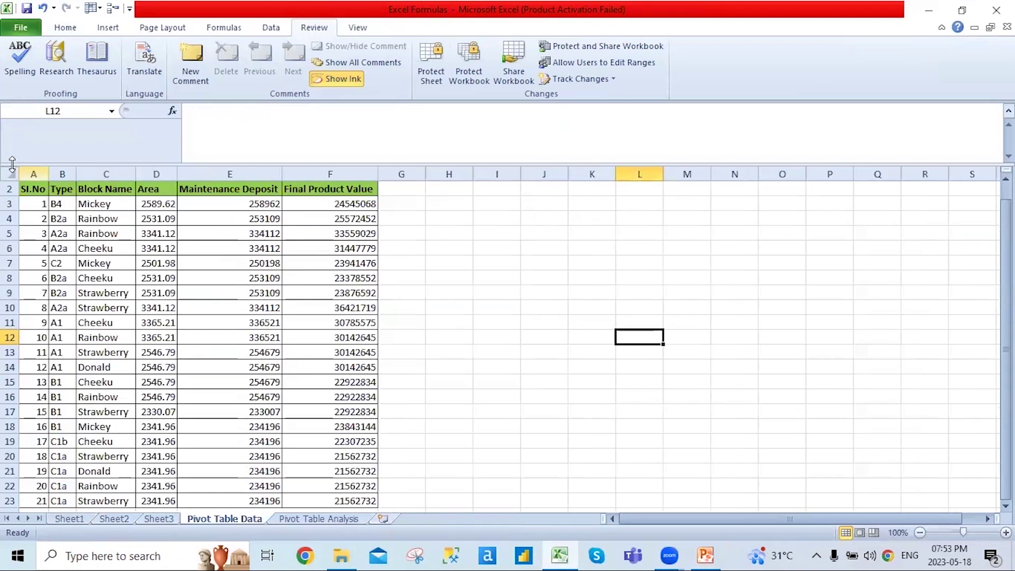
pyautogui.click(30, 192)
pyautogui.moveTo(320, 235); pyautogui.dragTo(334, 263)
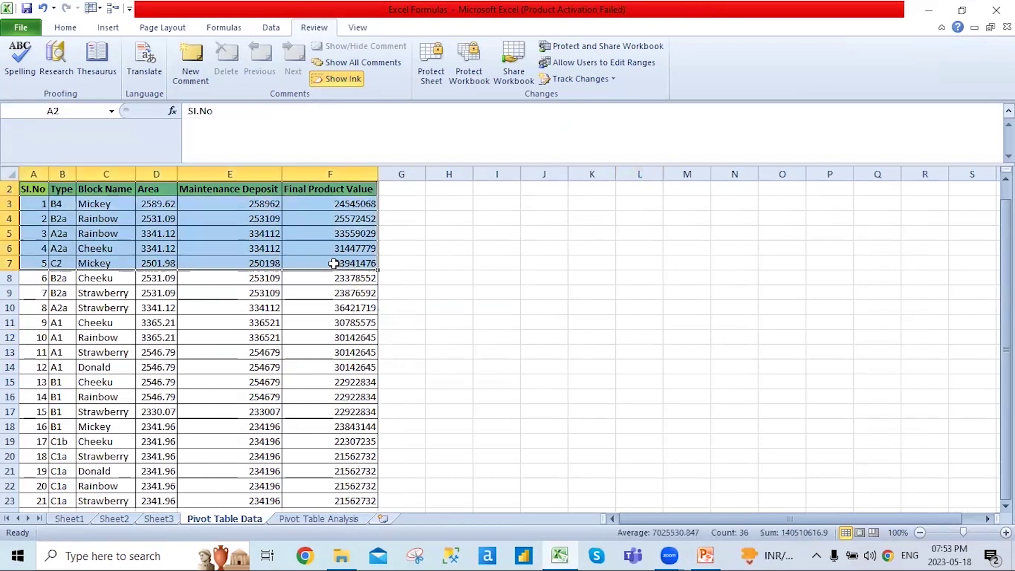
pyautogui.hotkey('ctrl', 'c')
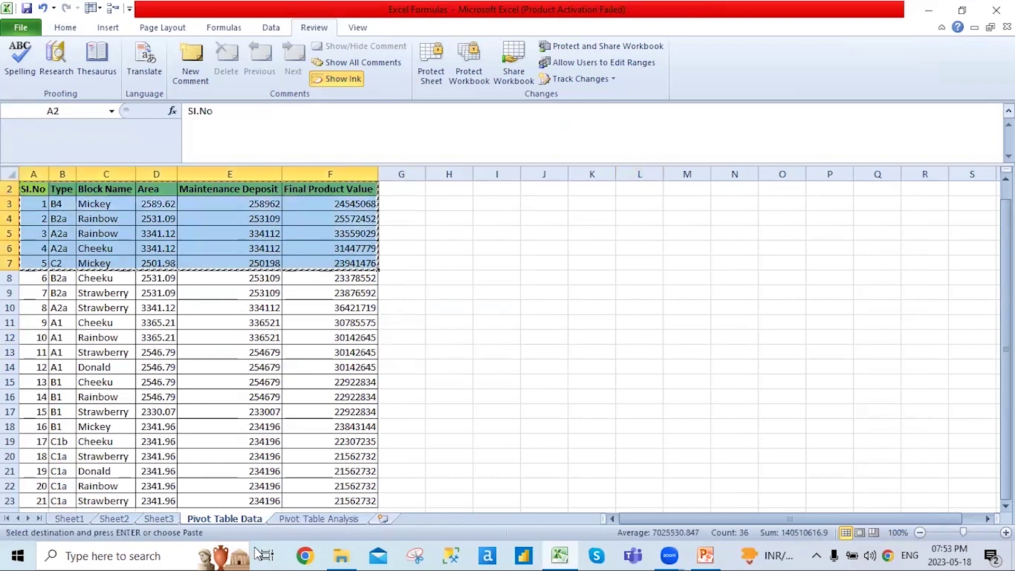
pyautogui.click(382, 518)
pyautogui.hotkey('ctrl', 'v')
pyautogui.press('Escape')
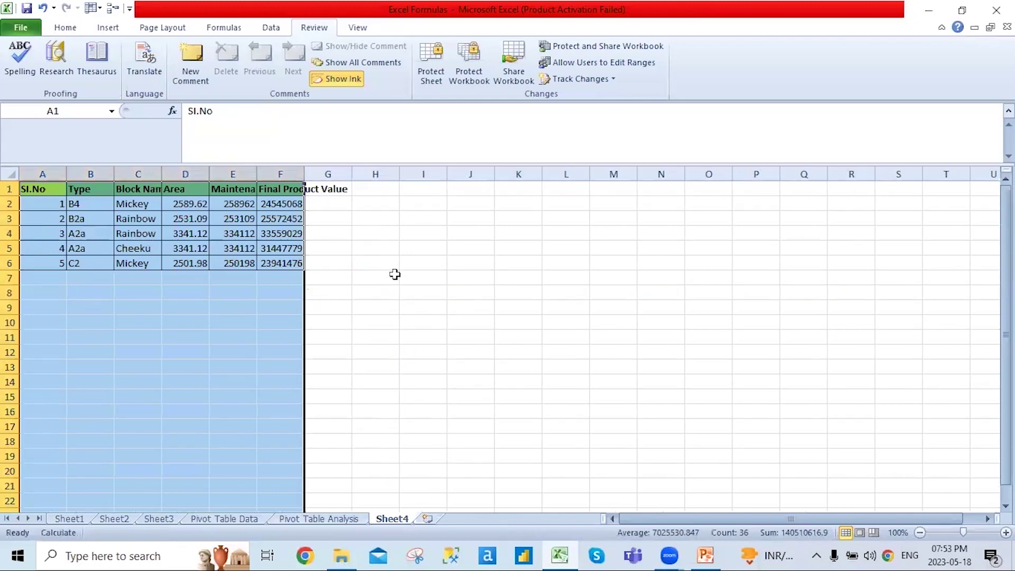
# AutoFit the widths of columns A to F to the pasted table's contents.
pyautogui.hotkey('alt', 'h')
pyautogui.press('o')
pyautogui.press('i')
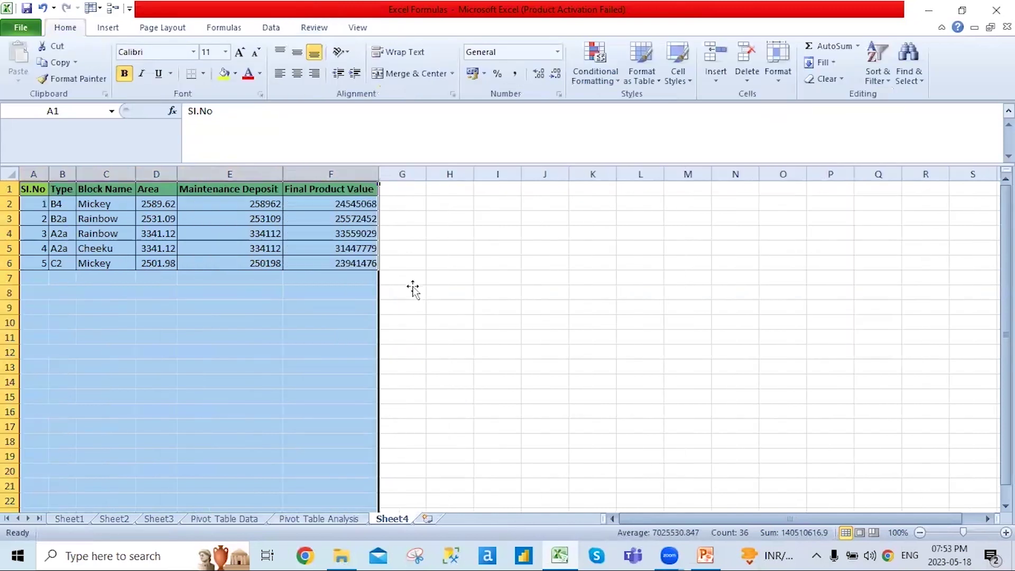
pyautogui.click(402, 278)
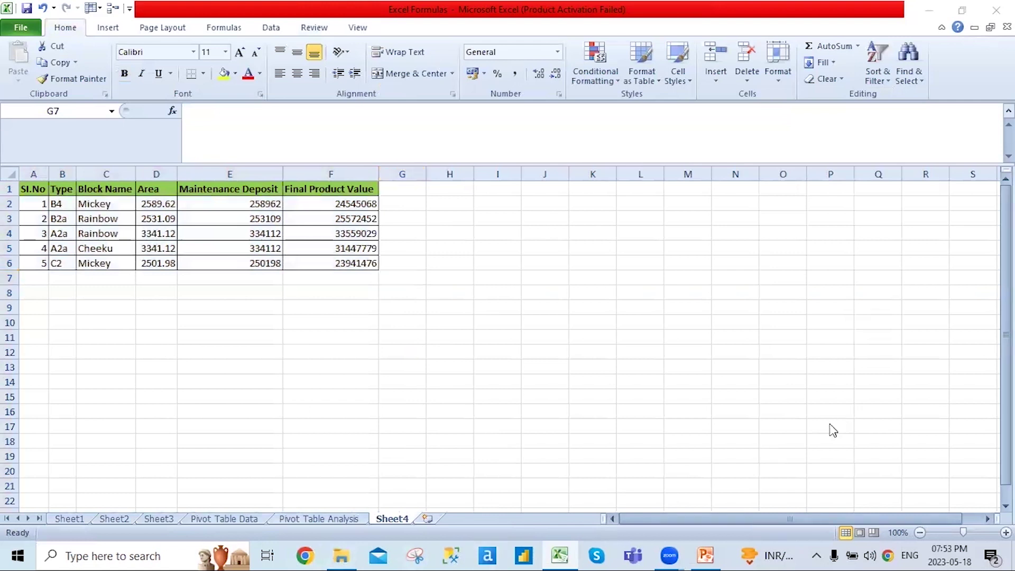
# Check the favourite Excel shortcuts table in the PowerPoint presentation, and return to the new worksheet in Excel.
pyautogui.hotkey('alt', 'Tab')
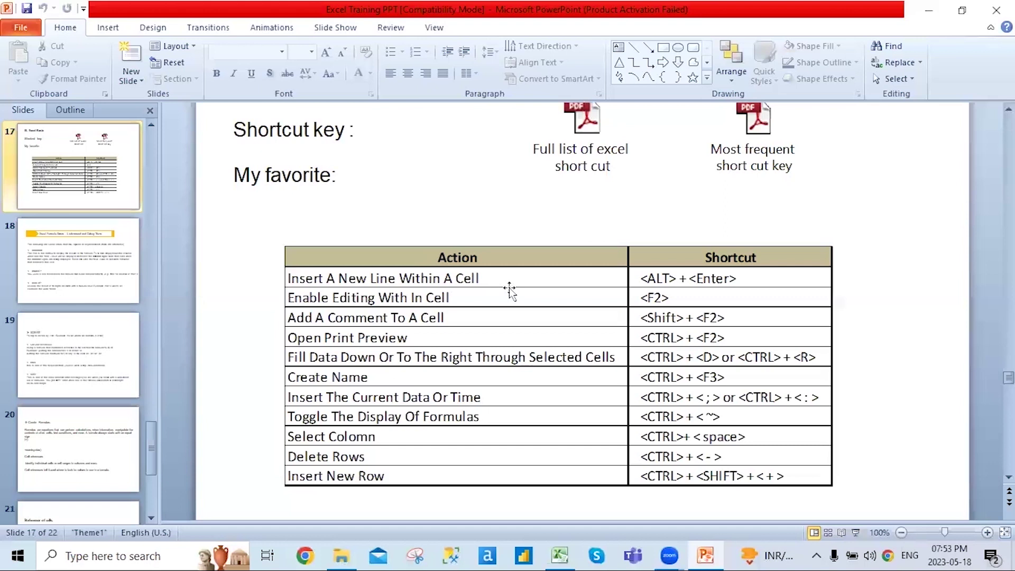
pyautogui.hotkey('alt', 'Tab')
pyautogui.hotkey('alt', 'Tab')
pyautogui.click(62, 278)
pyautogui.click(306, 203)
pyautogui.moveTo(100, 281); pyautogui.dragTo(93, 285)
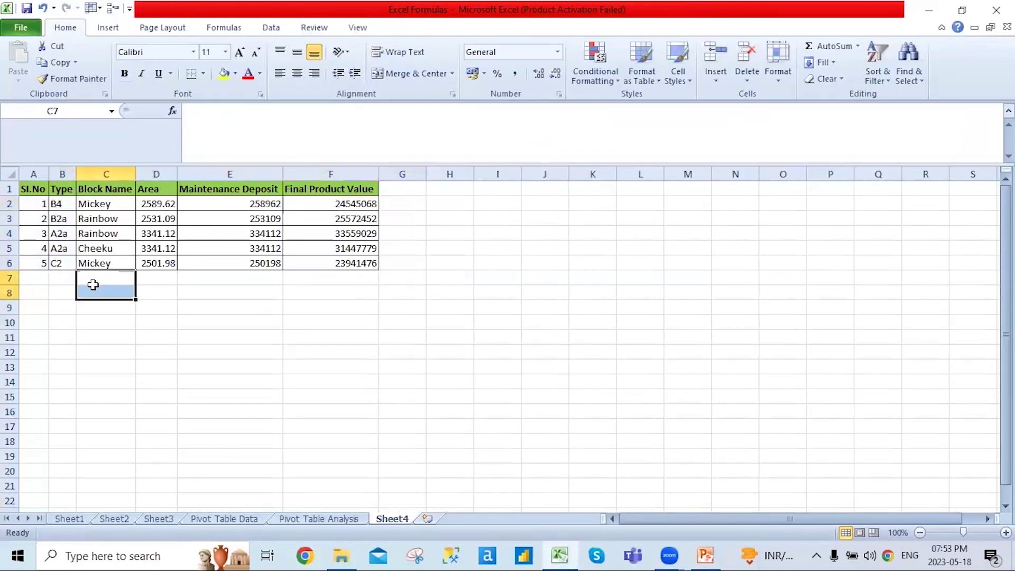
pyautogui.click(95, 290)
pyautogui.click(110, 261)
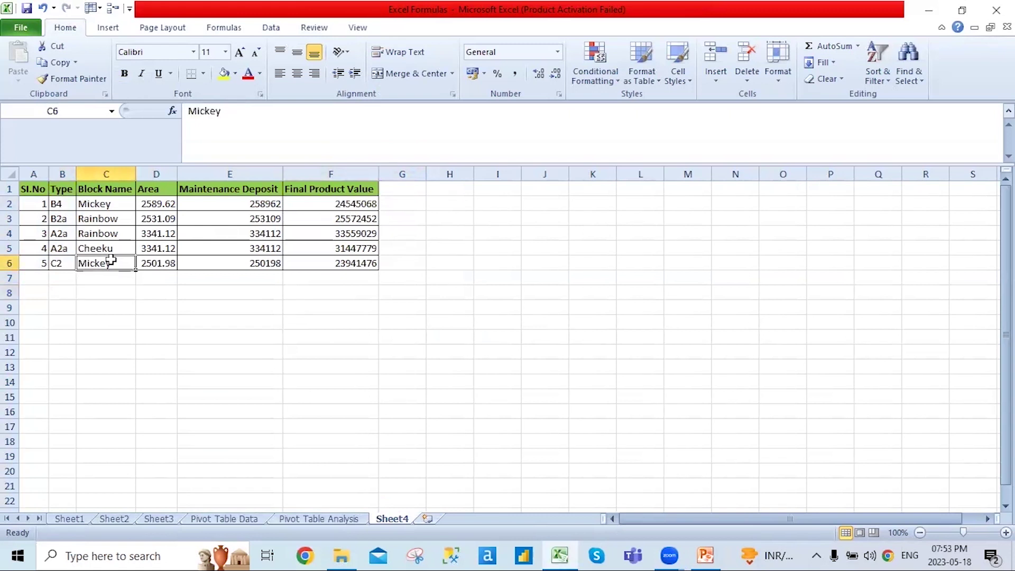
# Add a second line reading B2 beneath C2 inside cell B6 of the Type column.
pyautogui.click(61, 262)
pyautogui.click(232, 113)
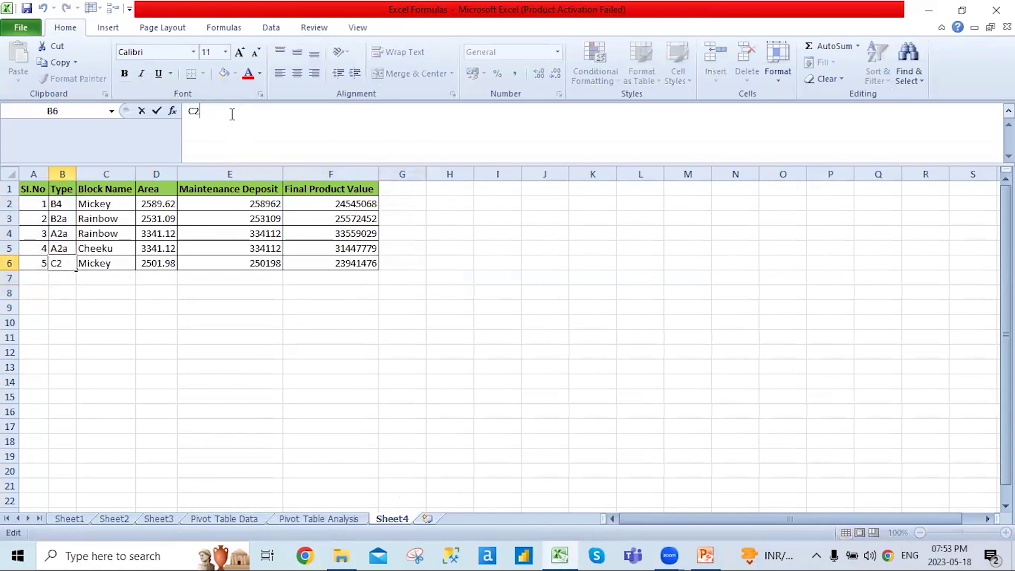
pyautogui.hotkey('alt', 'Return')
pyautogui.write('B@')
pyautogui.press('BackSpace')
pyautogui.write('2')
pyautogui.press('Return')
pyautogui.press('Up')
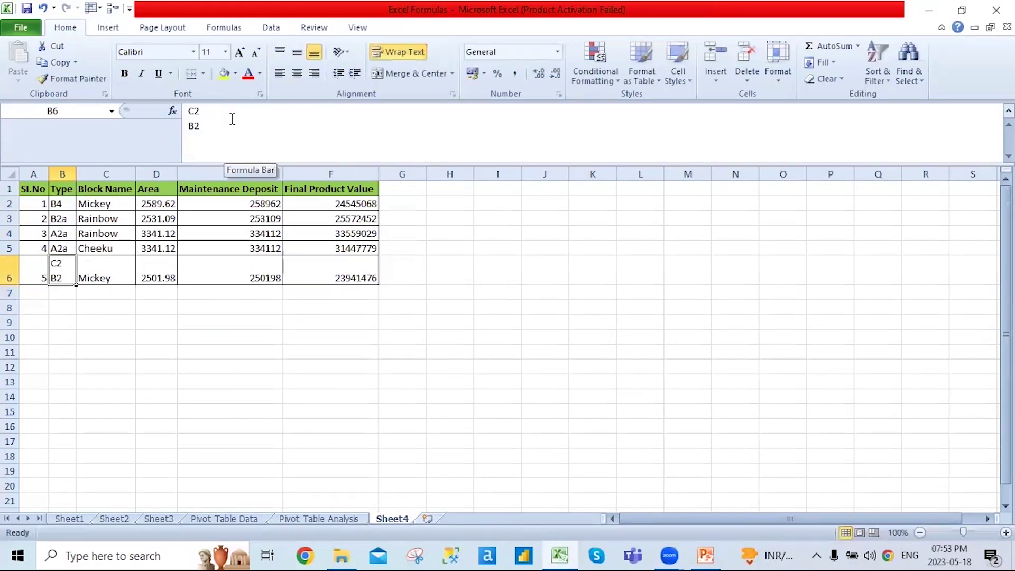
# Check the shortcut table in PowerPoint, and edit cell B6 in Excel to remove its second line, leaving only C2.
pyautogui.hotkey('alt', 'Tab')
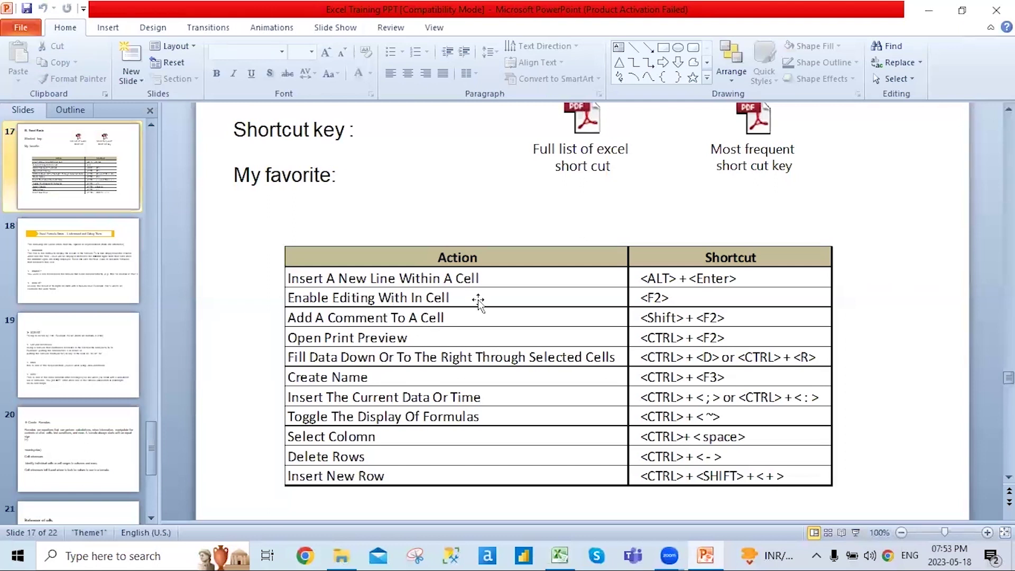
pyautogui.hotkey('alt', 'Tab')
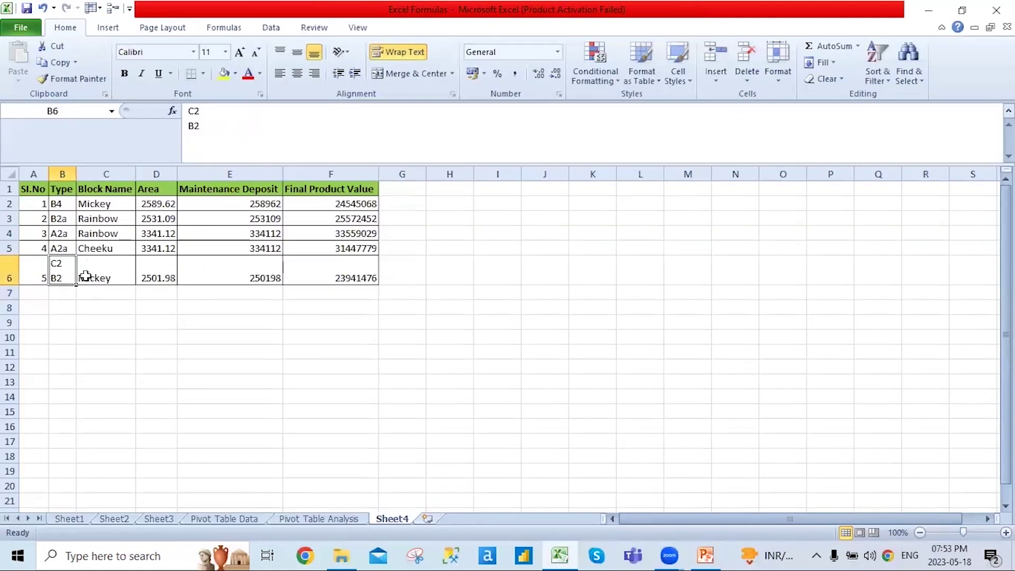
pyautogui.press('F2')
pyautogui.press('BackSpace')
pyautogui.press('BackSpace')
pyautogui.press('BackSpace')
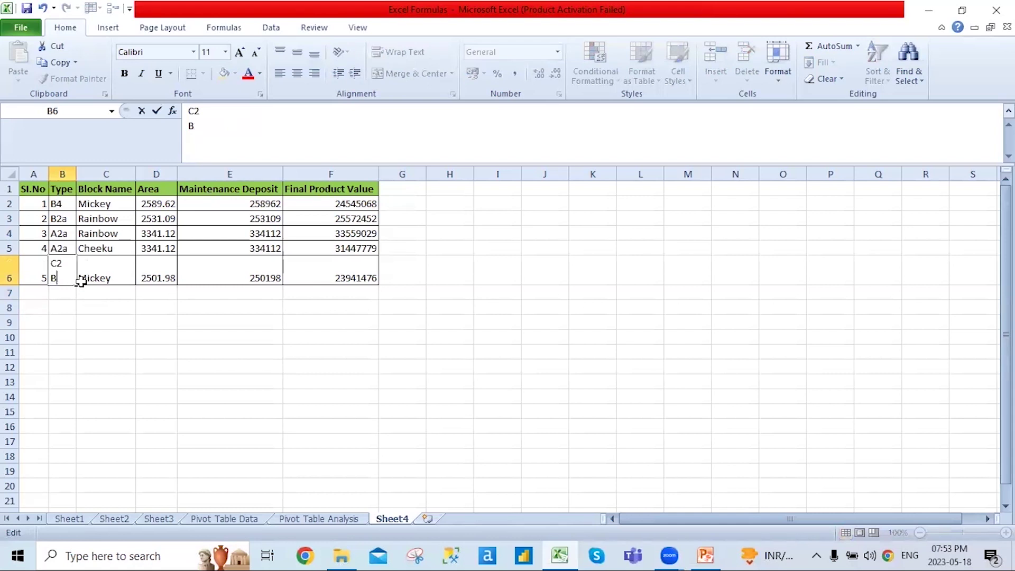
pyautogui.press('Return')
pyautogui.press('Up')
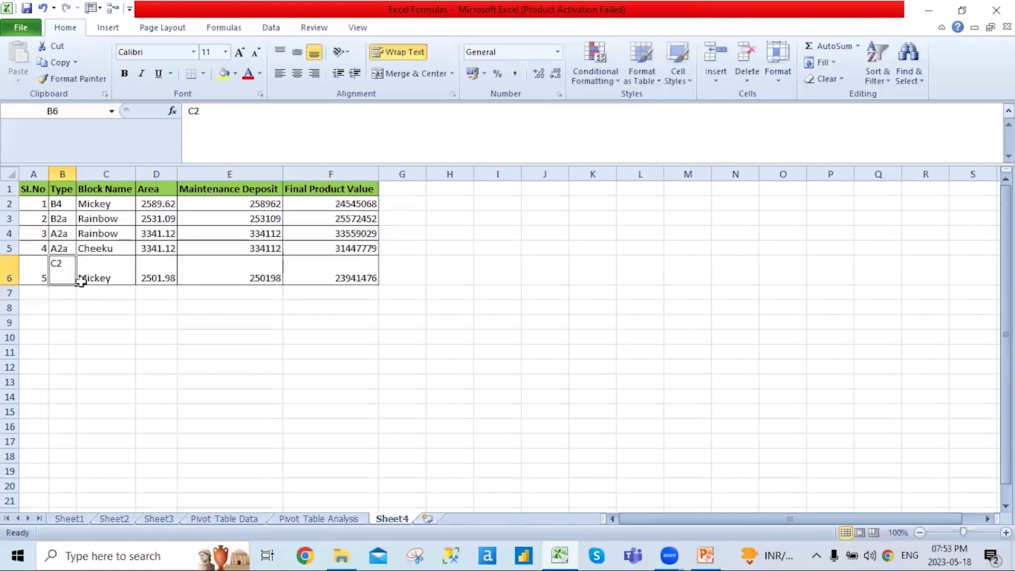
pyautogui.press('Return')
pyautogui.press('Up')
# Insert a comment without any added text on the Cheeku cell C5 and display it after leaving the cell.
pyautogui.click(56, 251)
pyautogui.hotkey('alt', 'Tab')
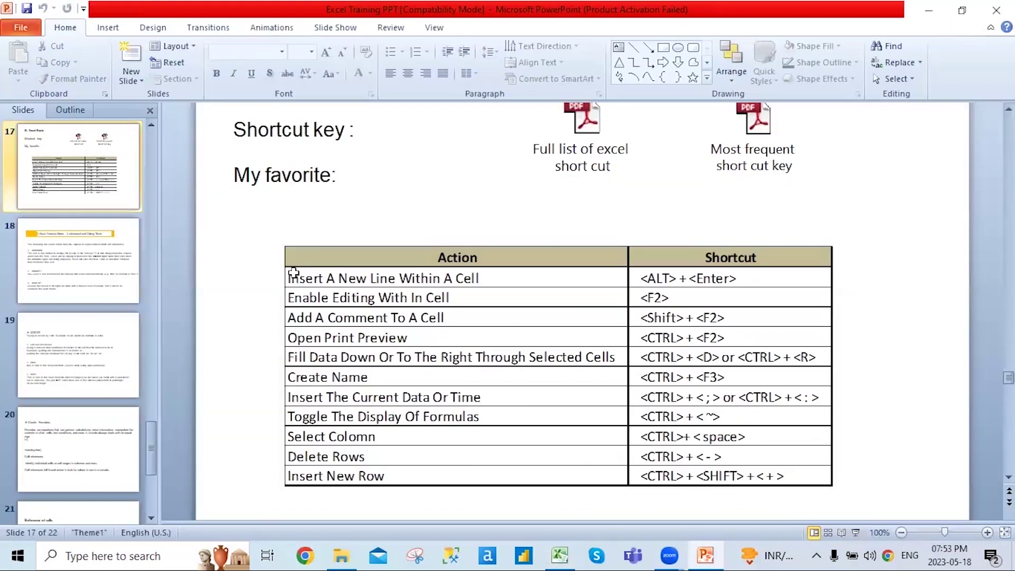
pyautogui.hotkey('alt', 'Tab')
pyautogui.click(60, 275)
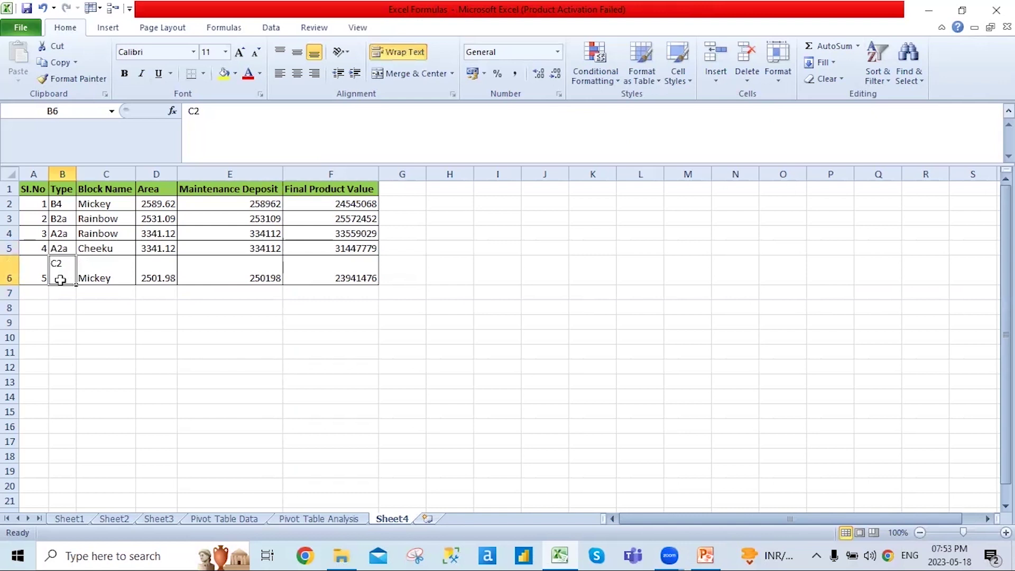
pyautogui.click(100, 250)
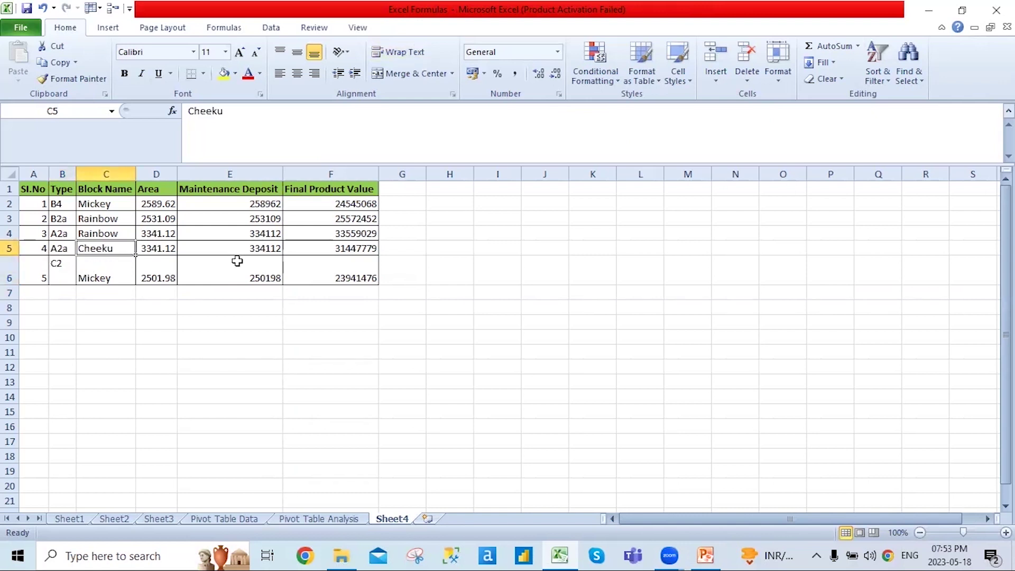
pyautogui.hotkey('shift', 'F2')
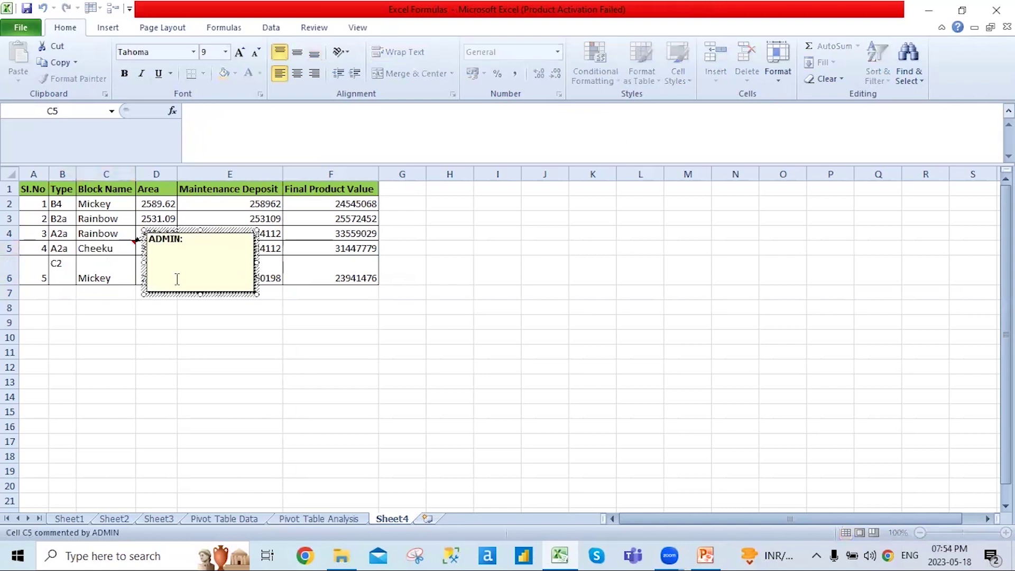
pyautogui.click(163, 350)
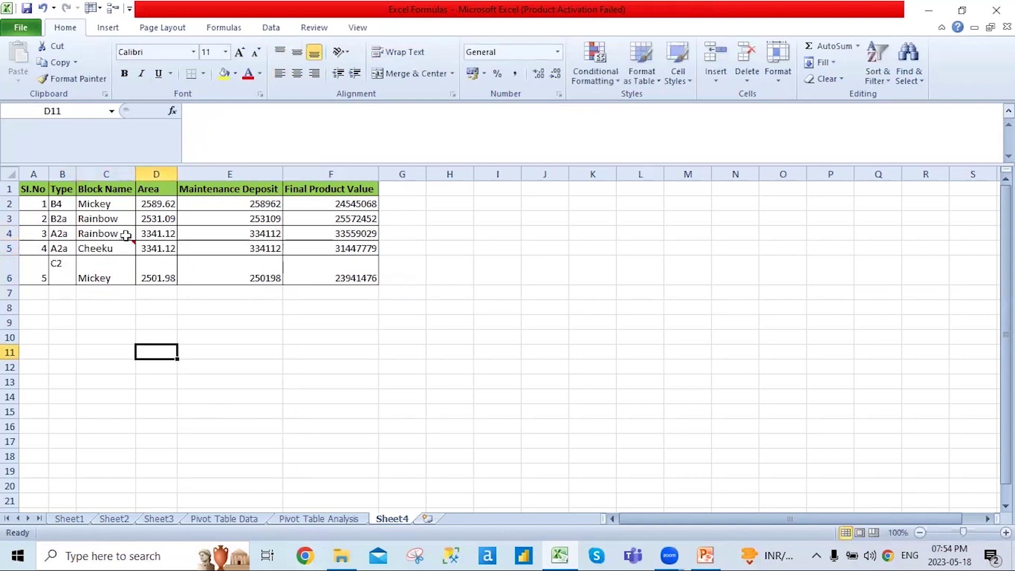
pyautogui.moveTo(121, 252)
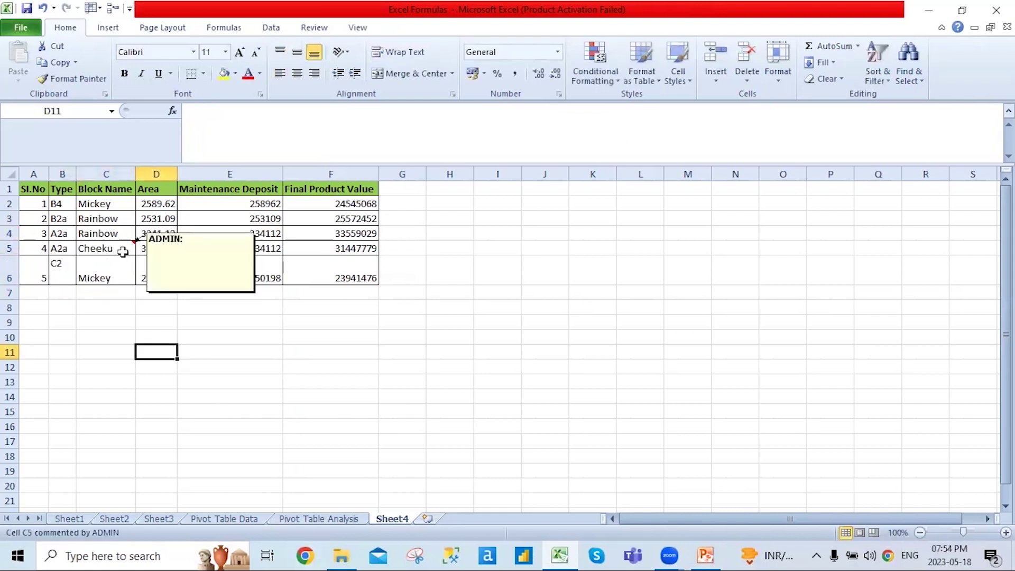
# Check the shortcut table in PowerPoint, and open and close the print preview of the Excel sheet.
pyautogui.hotkey('alt', 'Tab')
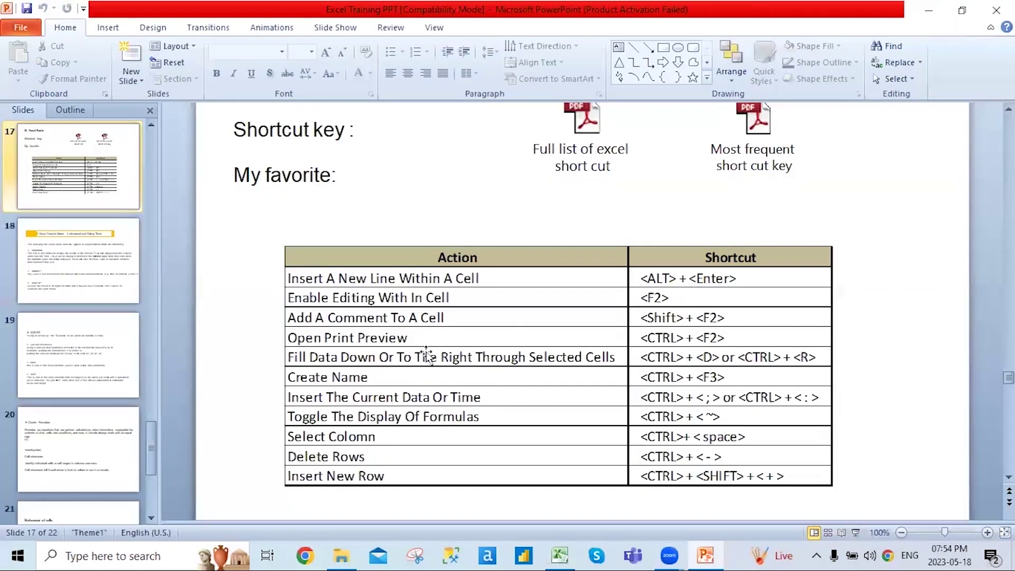
pyautogui.hotkey('alt', 'Tab')
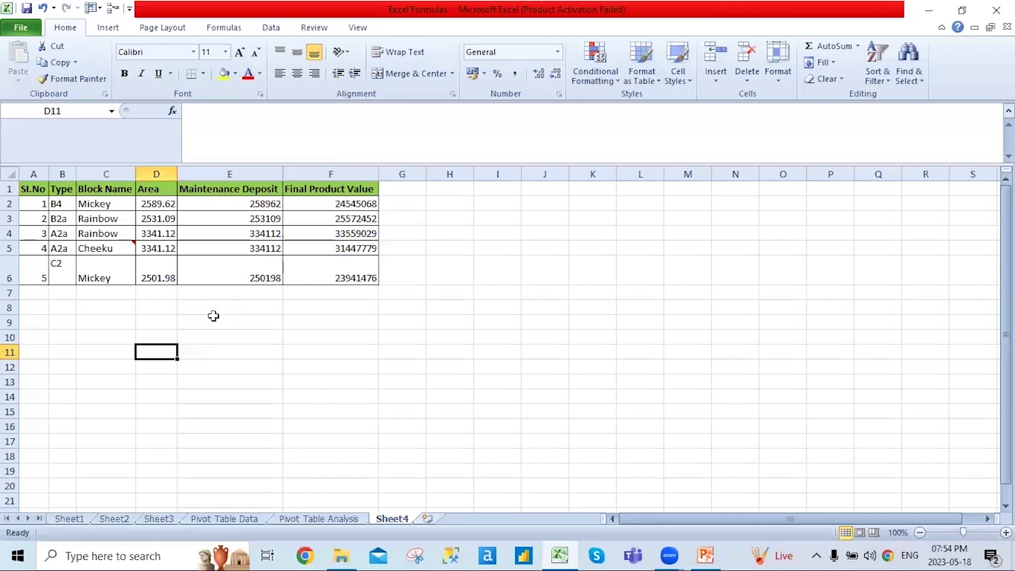
pyautogui.hotkey('ctrl', 'p')
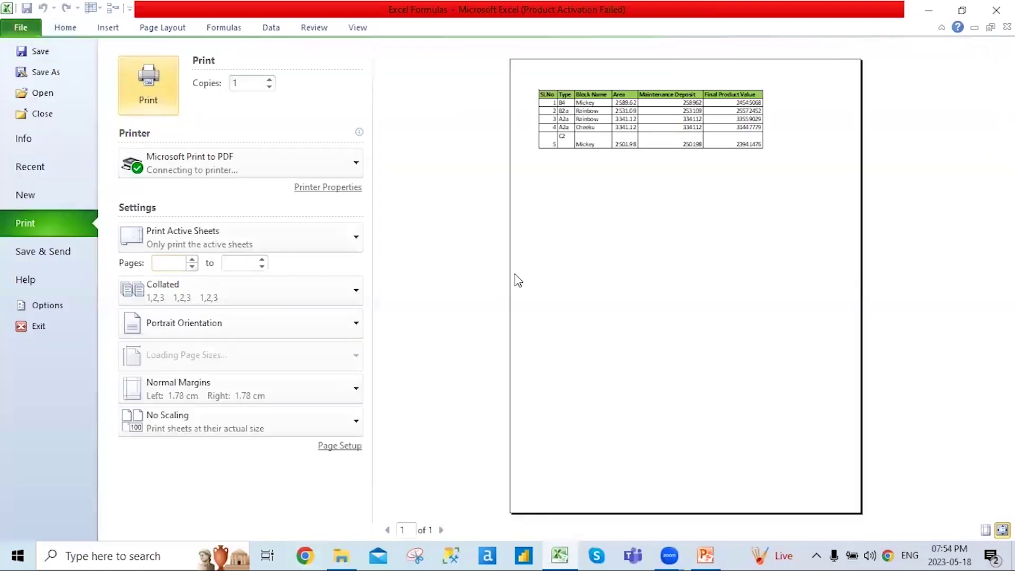
pyautogui.press('Escape')
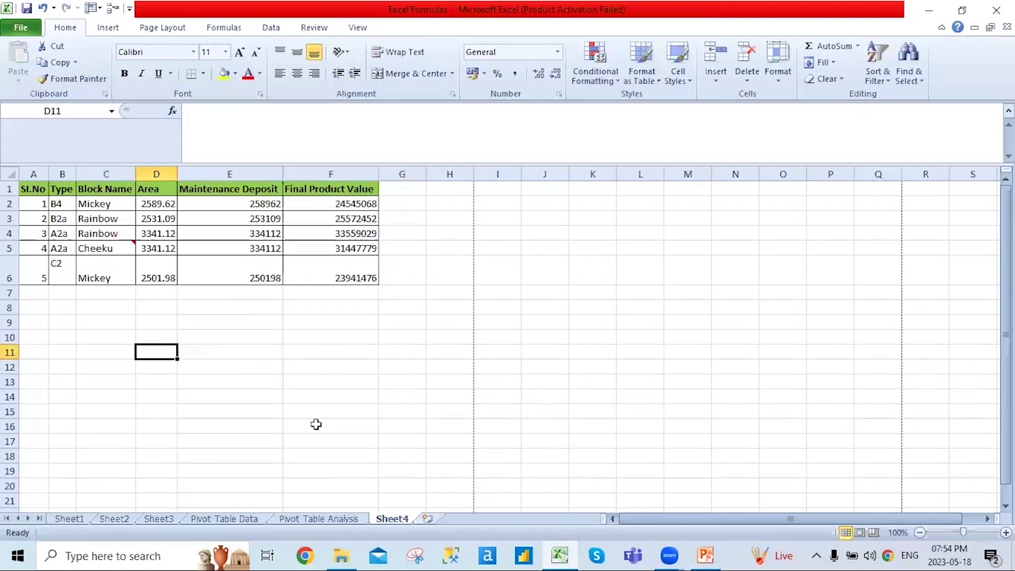
pyautogui.hotkey('alt', 'Tab')
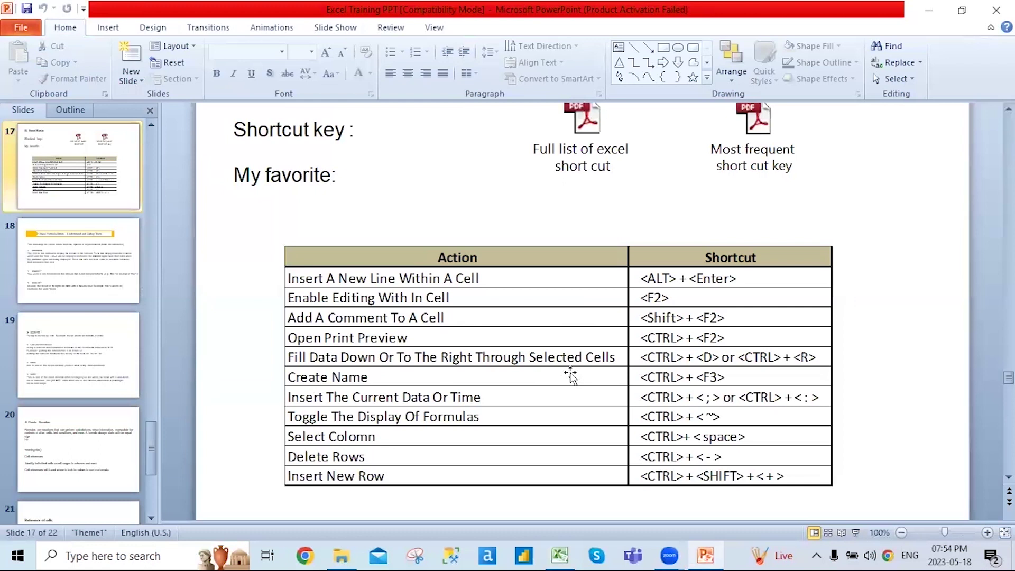
pyautogui.hotkey('alt', 'Tab')
pyautogui.click(106, 203)
pyautogui.click(108, 248)
pyautogui.click(102, 233)
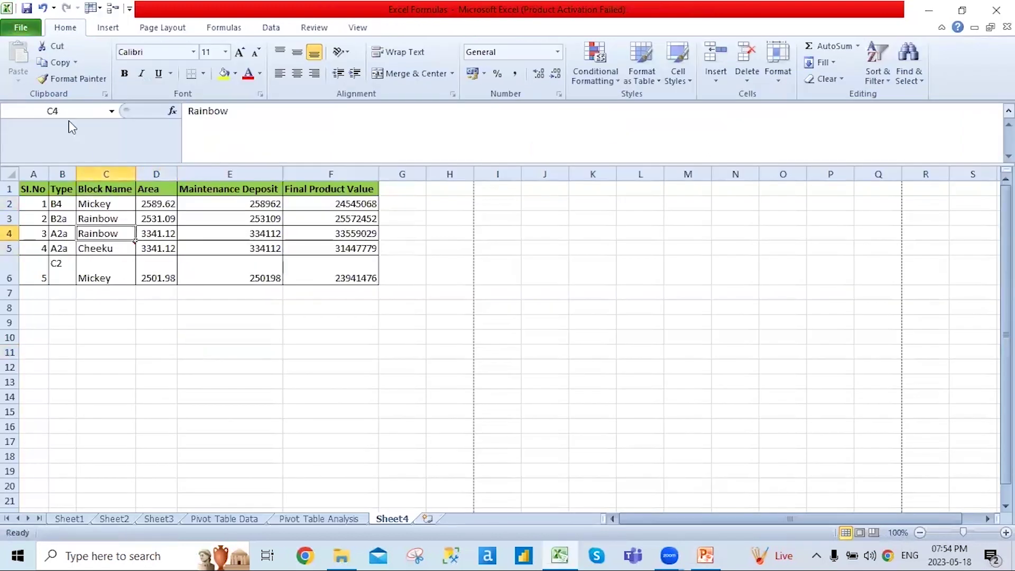
pyautogui.click(55, 79)
pyautogui.click(122, 245)
pyautogui.click(115, 276)
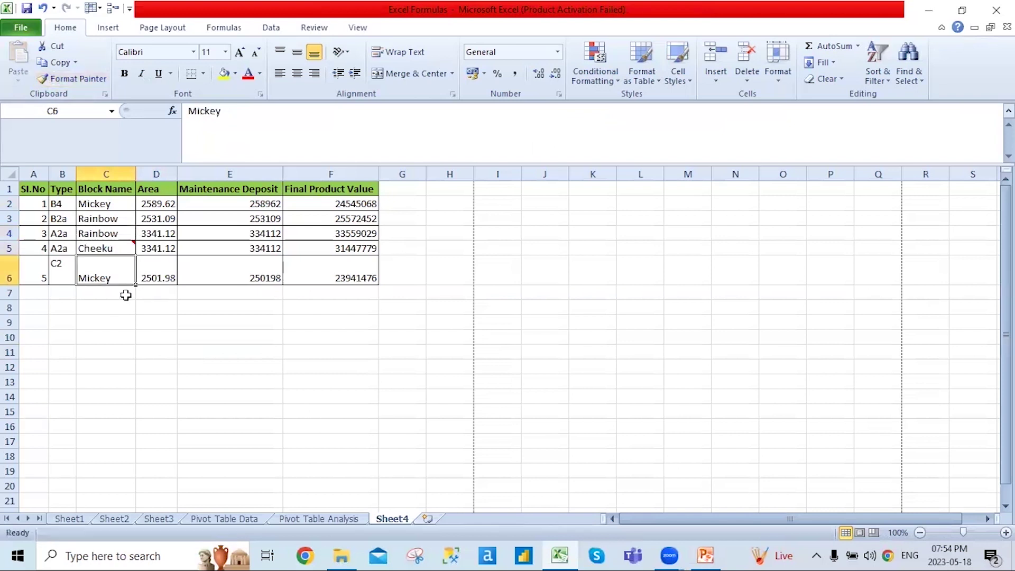
pyautogui.click(118, 204)
# Fill the Area value in D6 down into D7, and fill D7 across into E7.
pyautogui.click(159, 276)
pyautogui.press('Up')
pyautogui.press('Down')
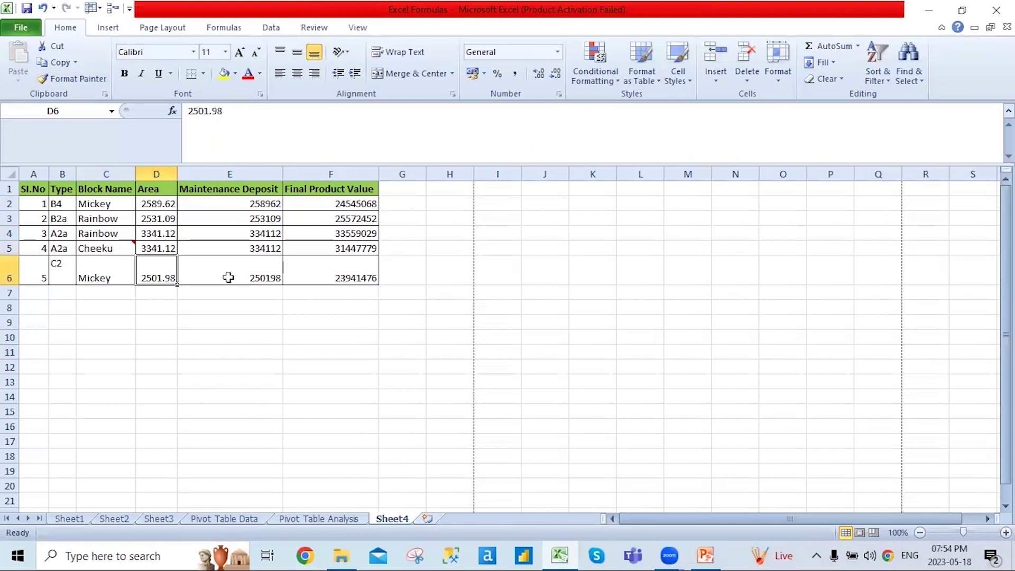
pyautogui.hotkey('shift', 'Down')
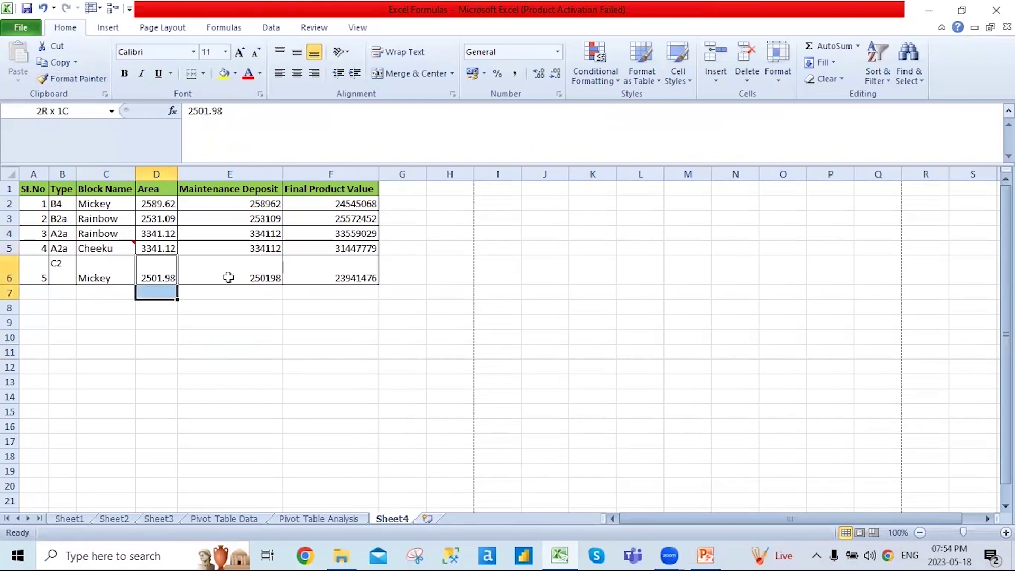
pyautogui.hotkey('ctrl', 'd')
pyautogui.press('Down')
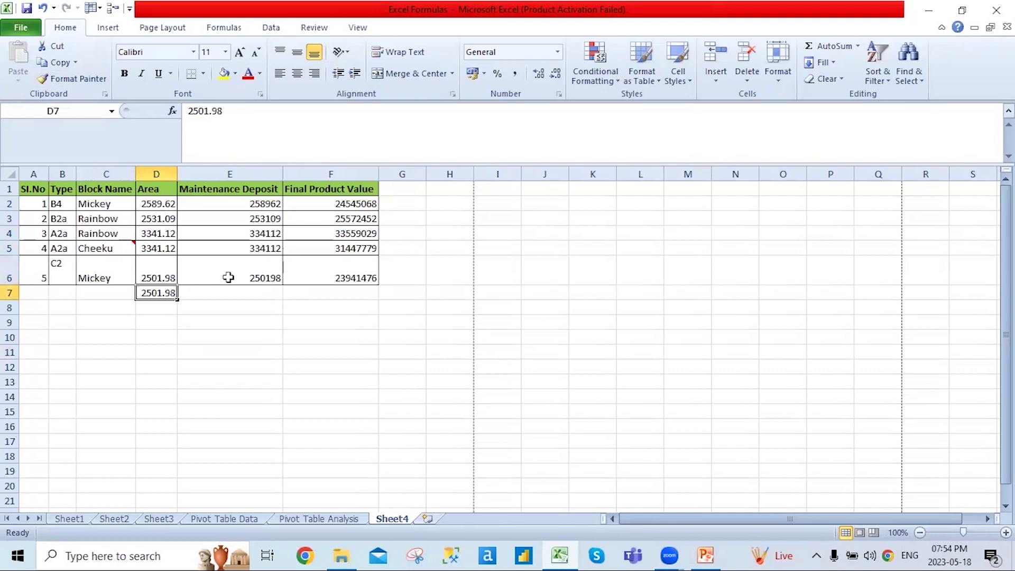
pyautogui.hotkey('shift', 'Right')
pyautogui.hotkey('ctrl', 'r')
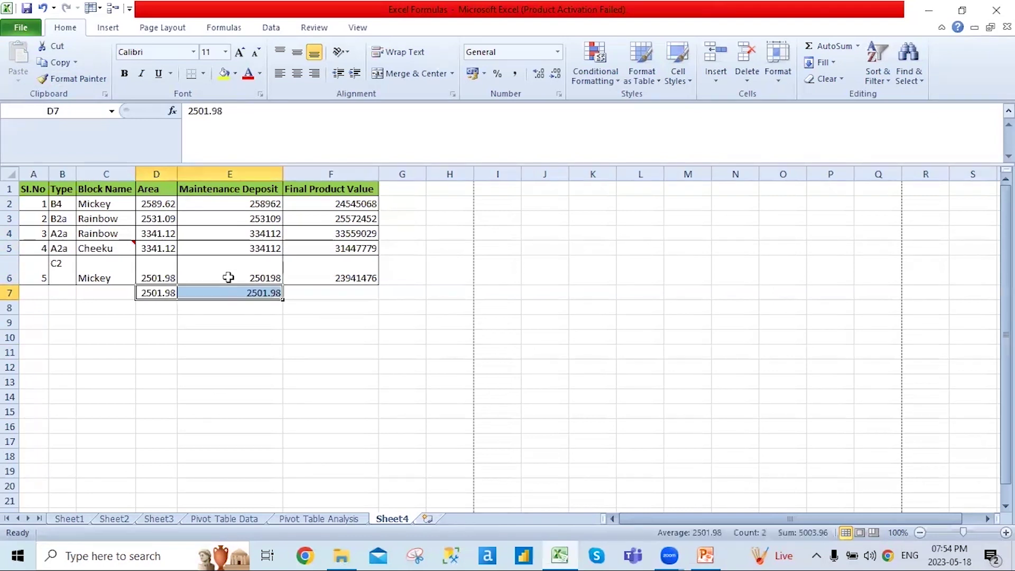
# Check the shortcut table in PowerPoint, and open the Name Manager in Excel with empty cell D8 selected.
pyautogui.hotkey('alt', 'Tab')
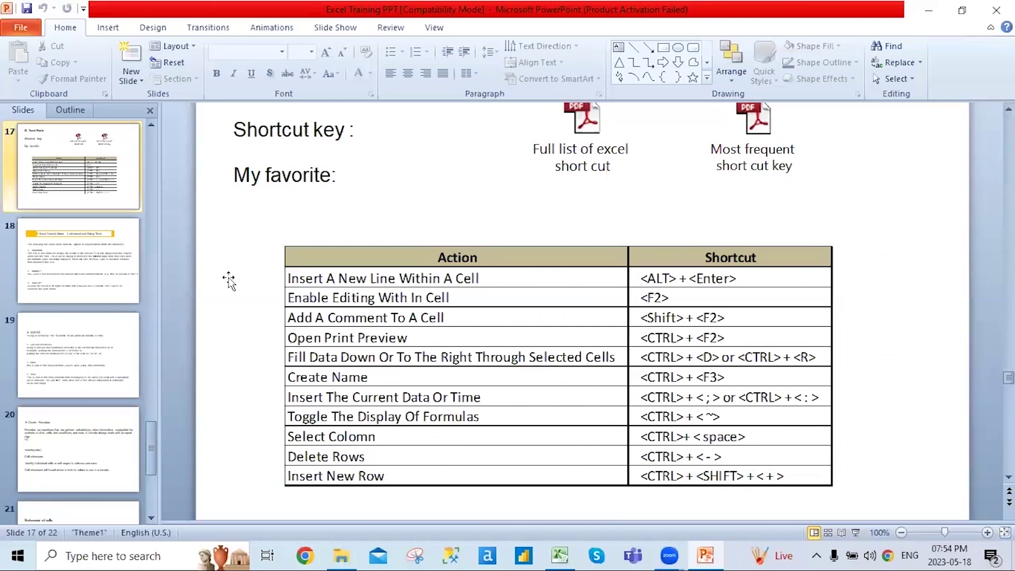
pyautogui.hotkey('alt', 'Tab')
pyautogui.click(159, 310)
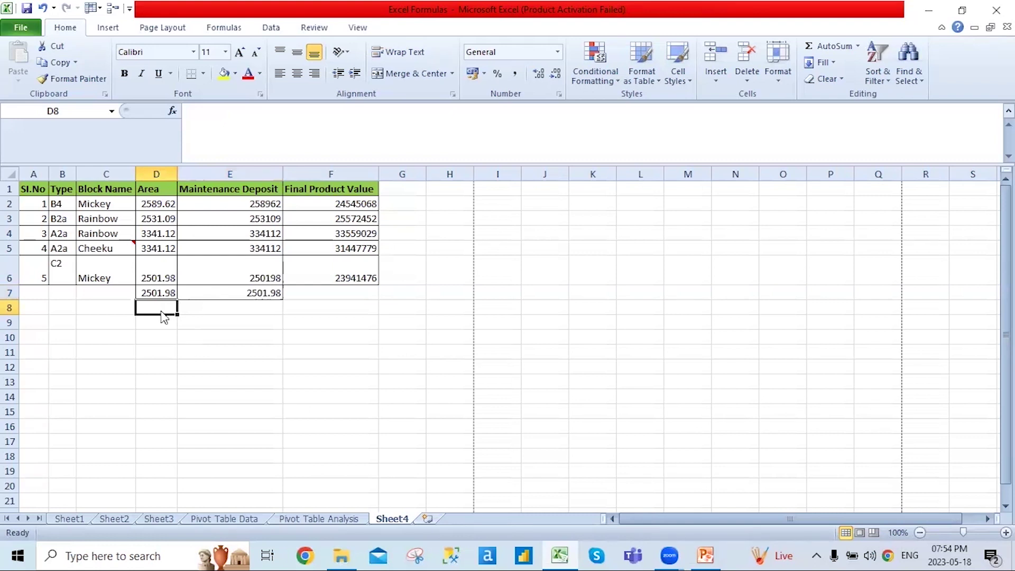
pyautogui.hotkey('ctrl', 'F3')
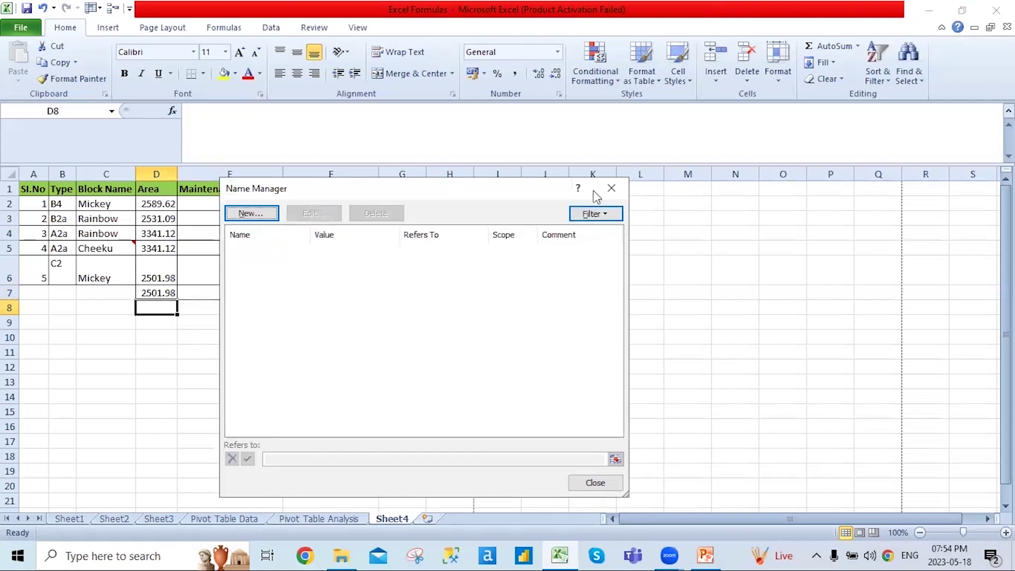
# Close the Name Manager and clear the filled values from D7:E7.
pyautogui.click(613, 190)
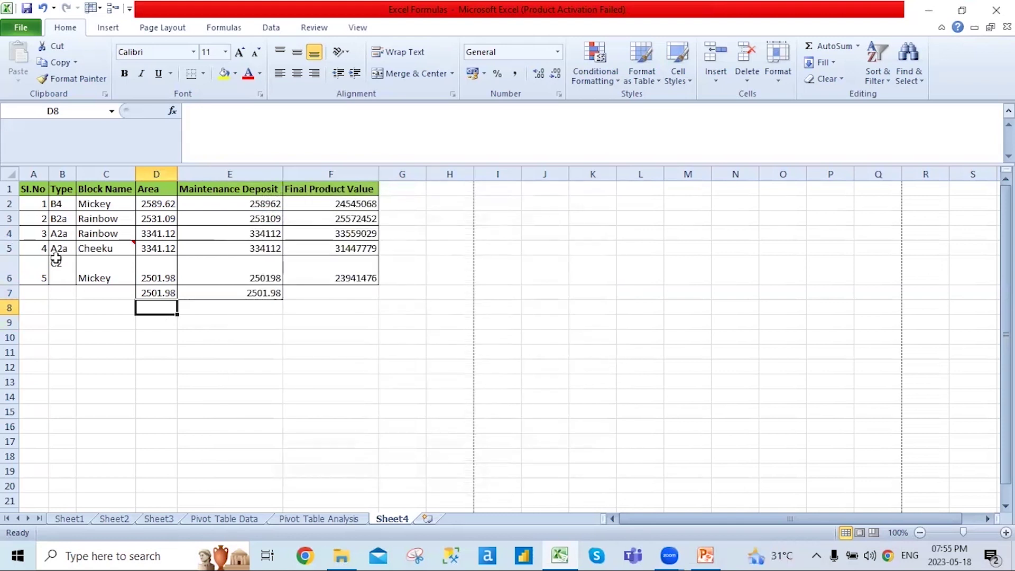
pyautogui.moveTo(156, 294); pyautogui.dragTo(265, 300)
pyautogui.press('Delete')
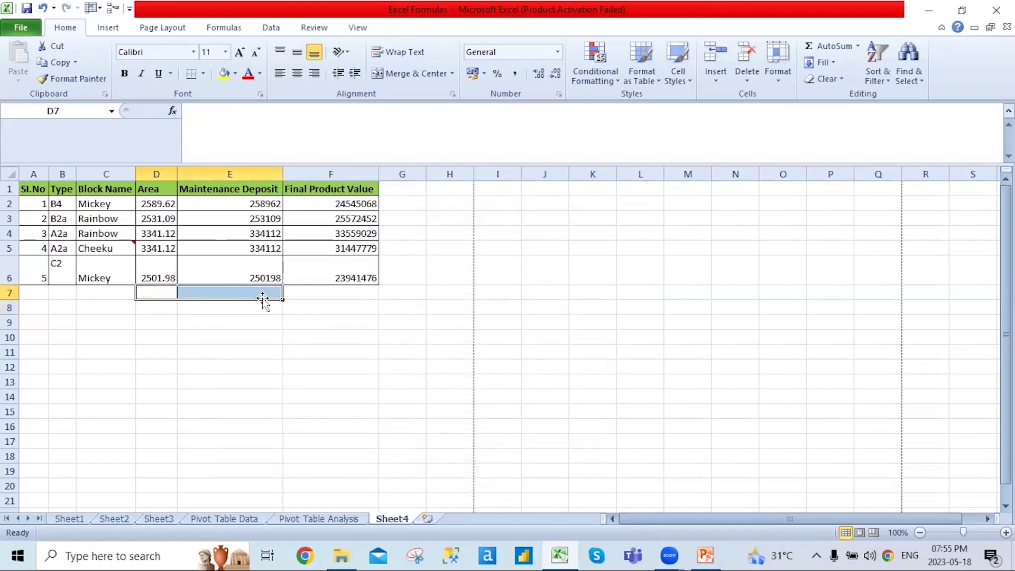
# On the Pivot Table Data sheet, start a new workbook-scoped name in the Name Manager and call it "Pivot Data Table".
pyautogui.click(214, 519)
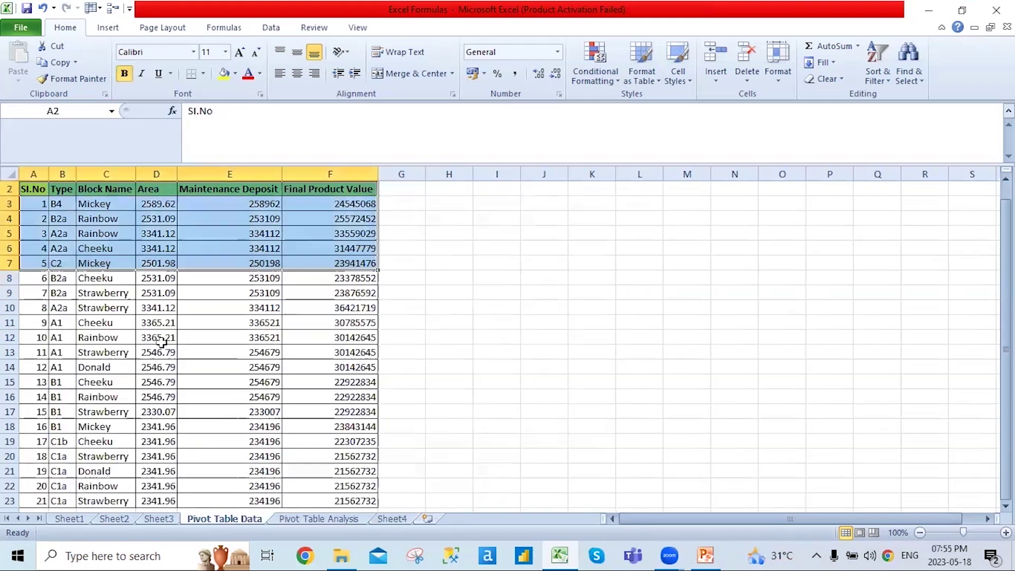
pyautogui.click(130, 281)
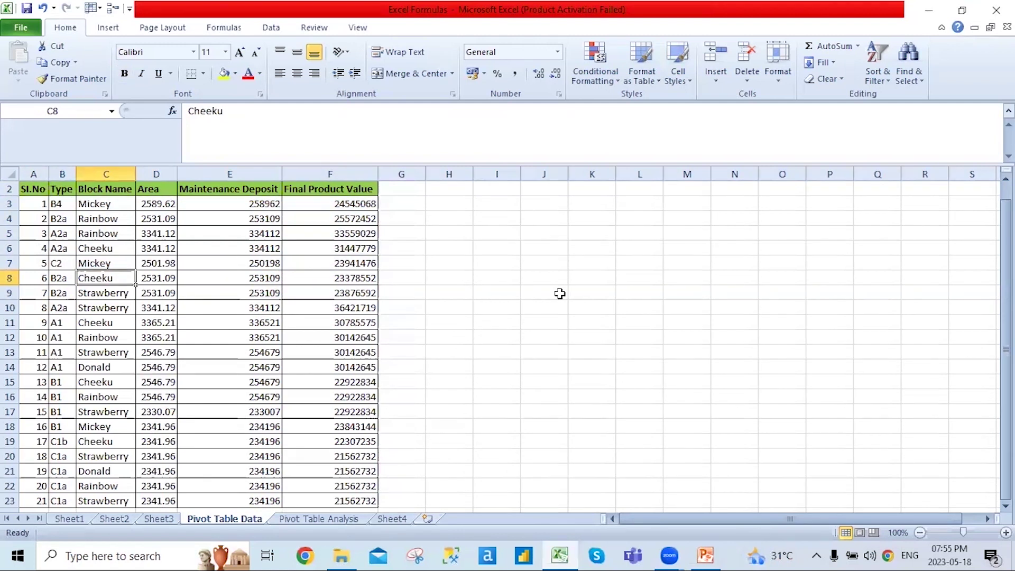
pyautogui.hotkey('ctrl', 'F3')
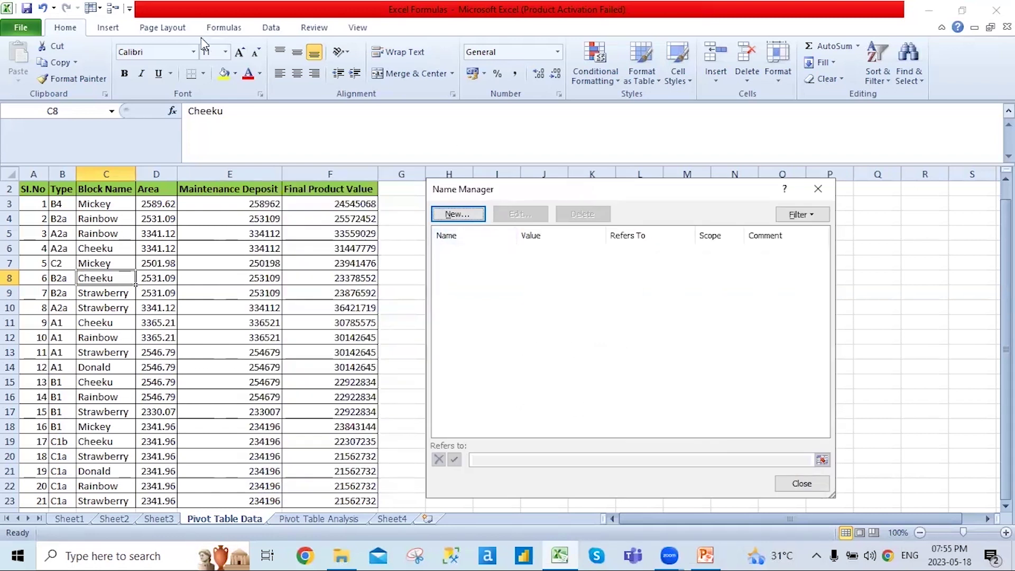
pyautogui.click(818, 189)
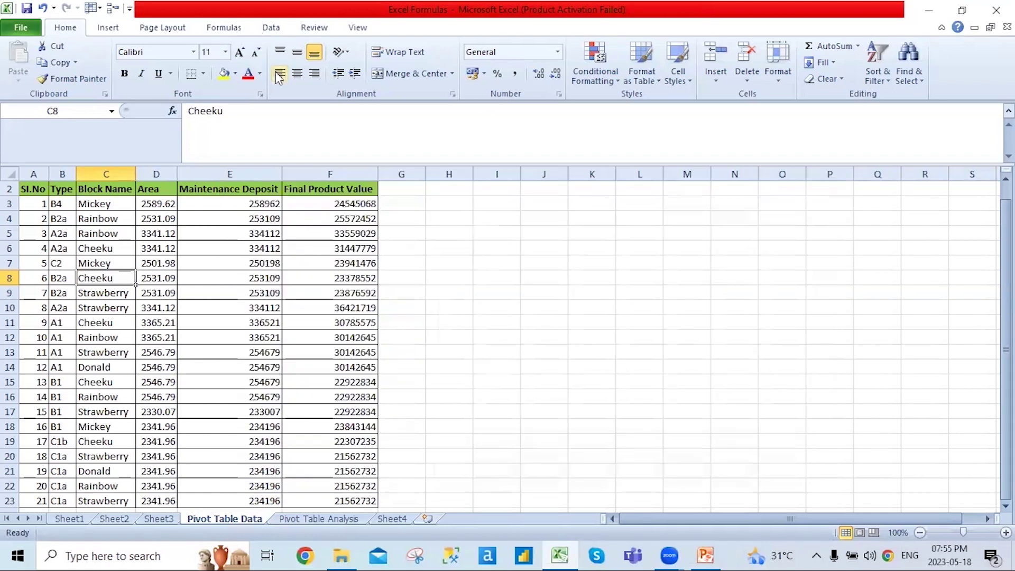
pyautogui.click(225, 28)
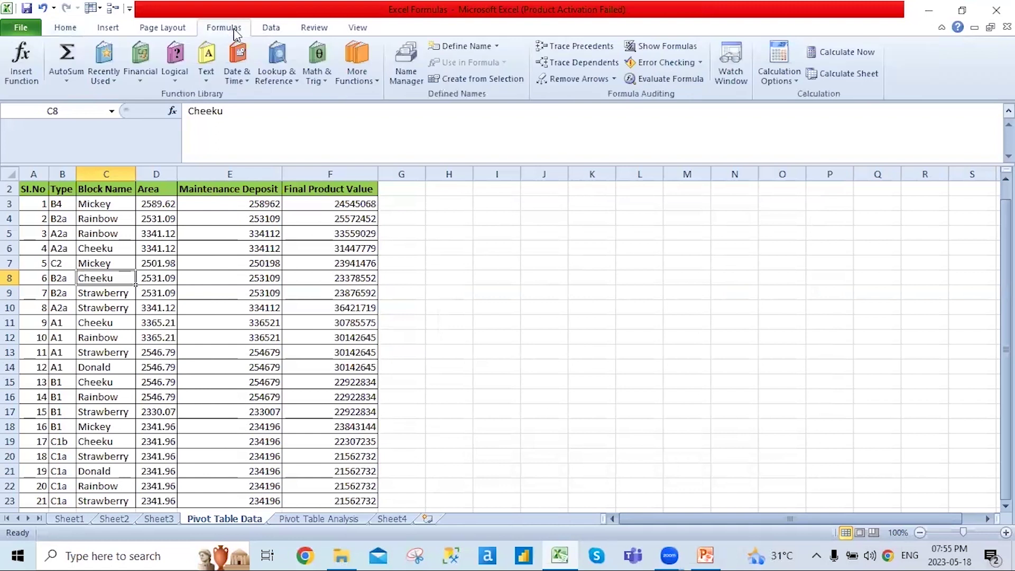
pyautogui.hotkey('ctrl', 'F3')
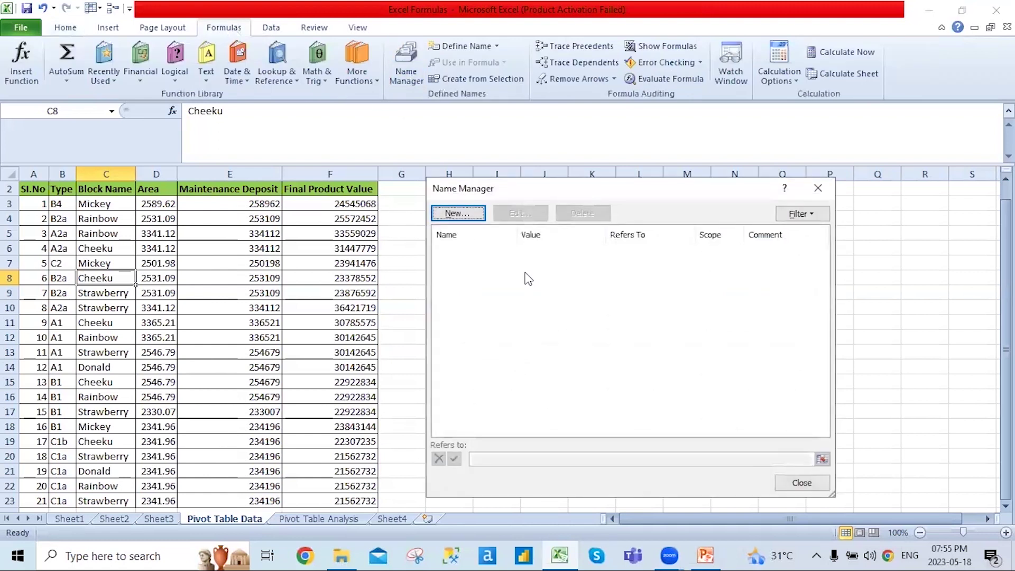
pyautogui.click(458, 213)
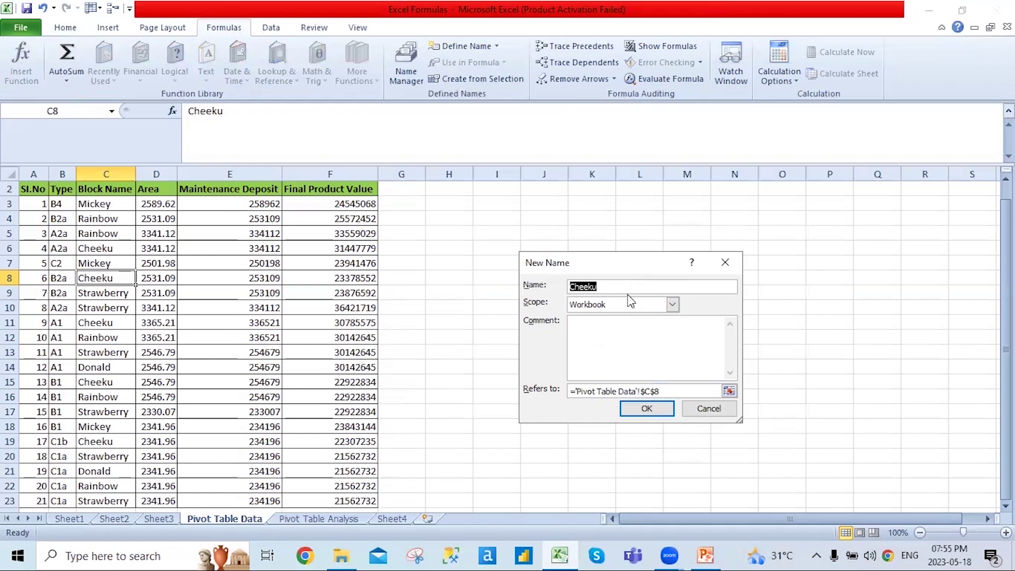
pyautogui.write('Pivot Data Table')
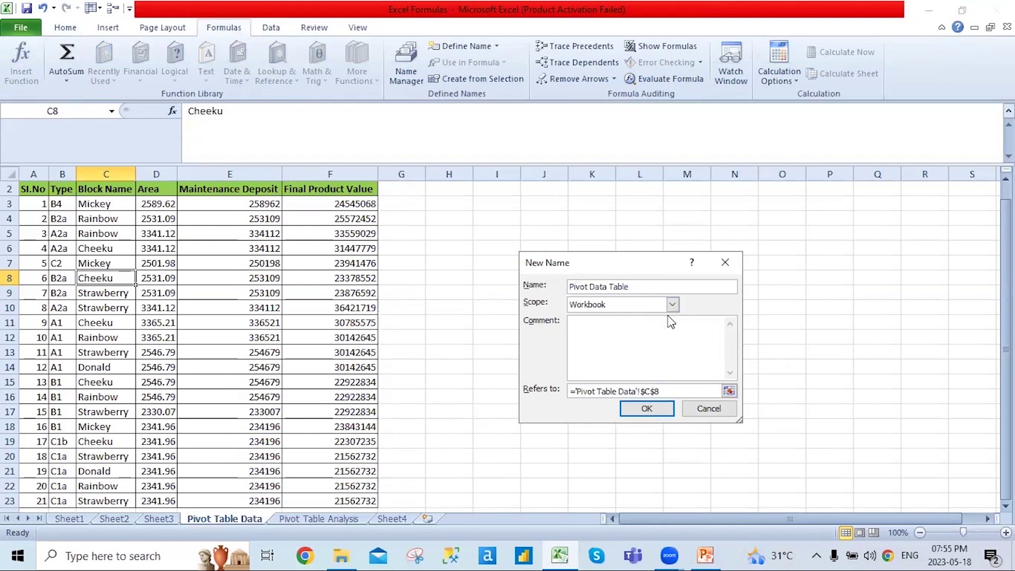
# Set the new name's reference to the range A2:F1048576 on the Pivot Table Data sheet.
pyautogui.click(729, 391)
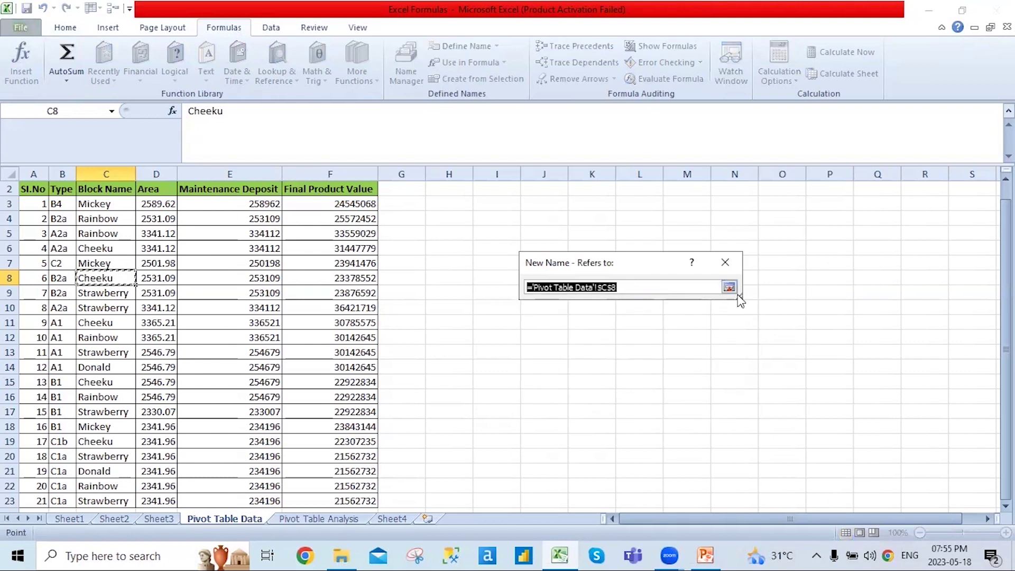
pyautogui.click(43, 191)
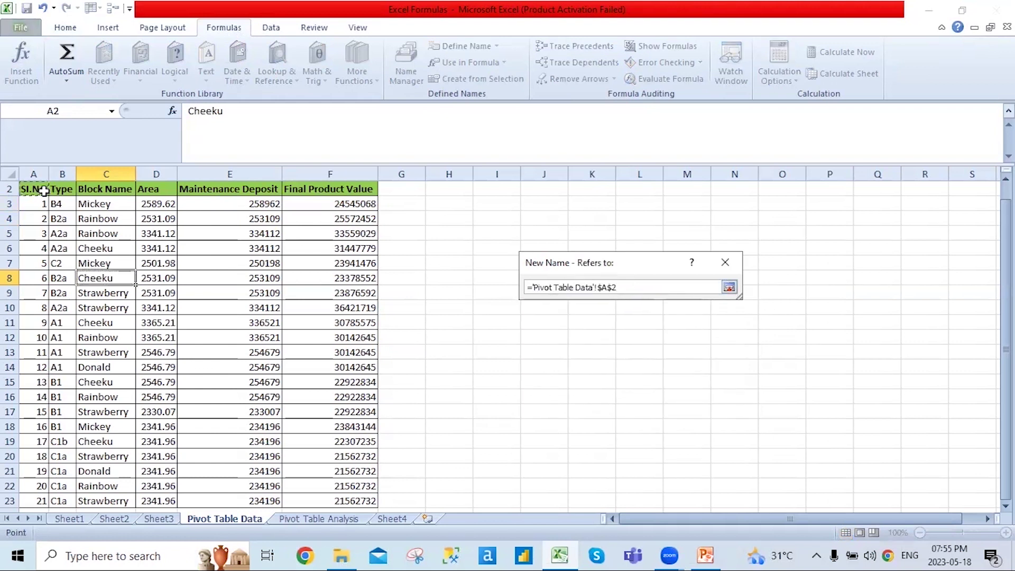
pyautogui.hotkey('ctrl', 'shift', 'End')
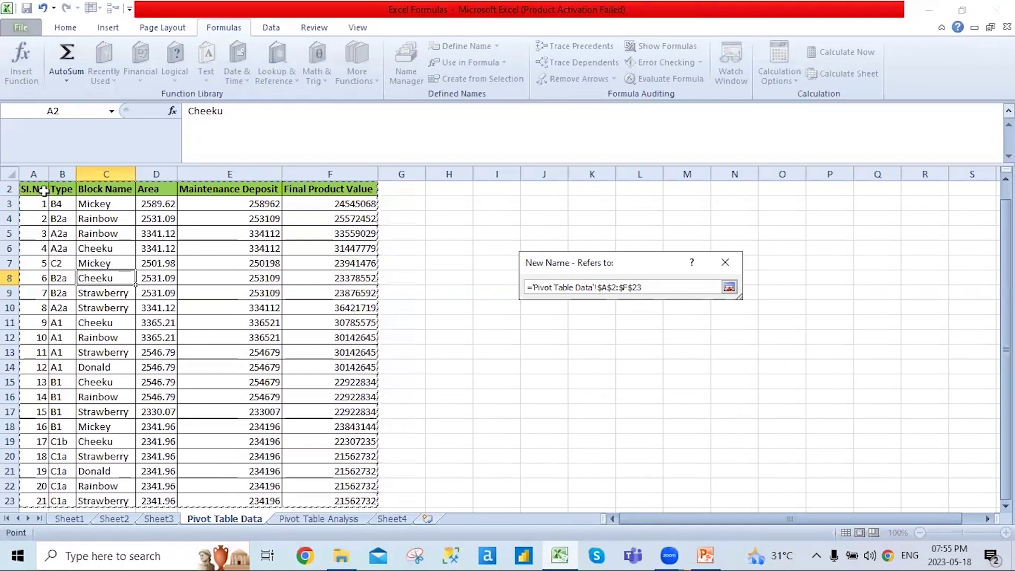
pyautogui.hotkey('ctrl', 'shift', 'Down')
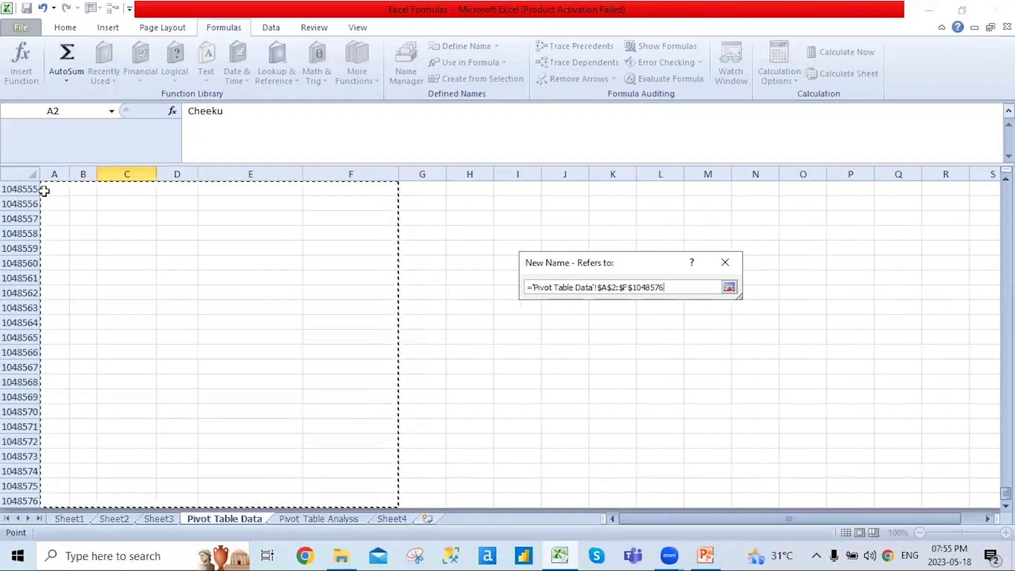
pyautogui.press('Return')
# Try to save the name as "Pivot Data Table", then try again with underscores added between its words.
pyautogui.click(647, 409)
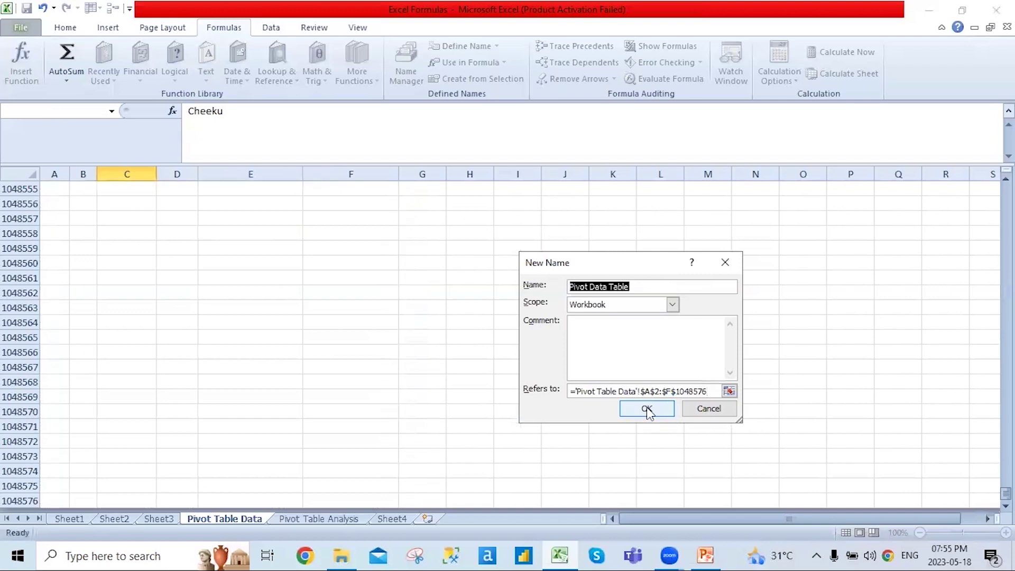
pyautogui.click(709, 240)
pyautogui.click(586, 287)
pyautogui.press('BackSpace')
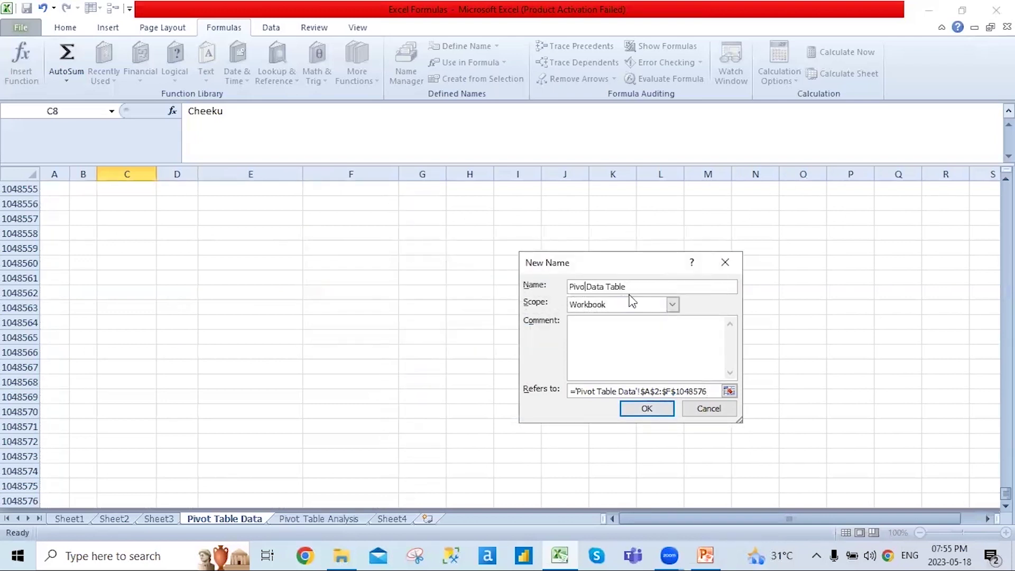
pyautogui.write('t_')
pyautogui.press('BackSpace')
pyautogui.write('_')
pyautogui.press('Return')
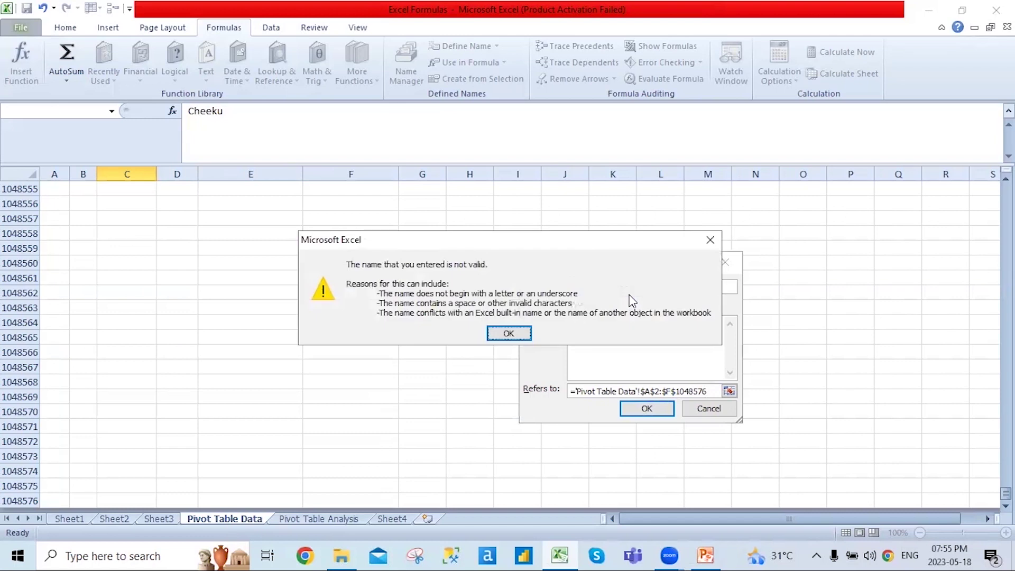
# Rename the new name as Data_Table, save it, and close the Name Manager.
pyautogui.click(523, 337)
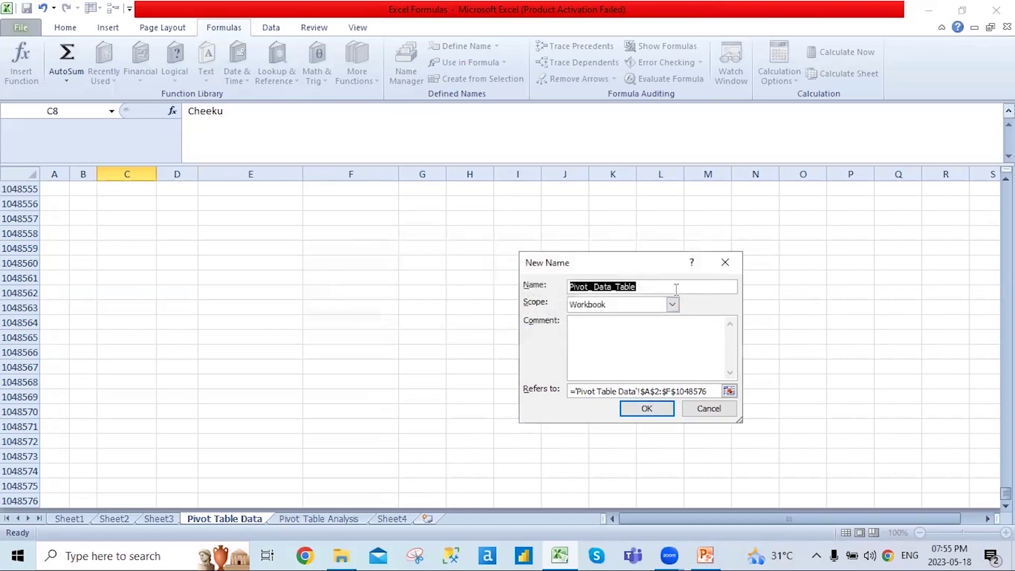
pyautogui.write('Da')
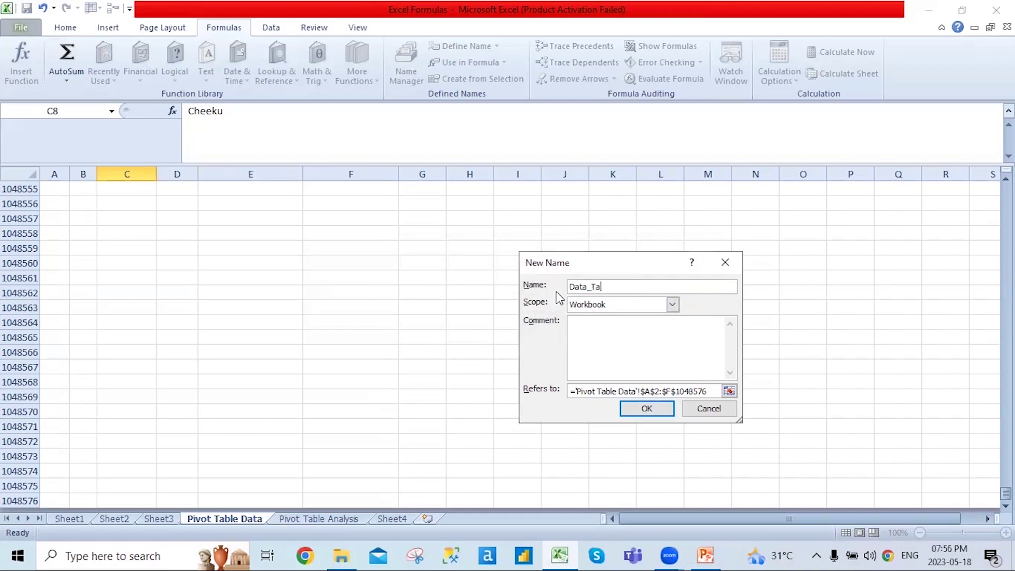
pyautogui.press('Return')
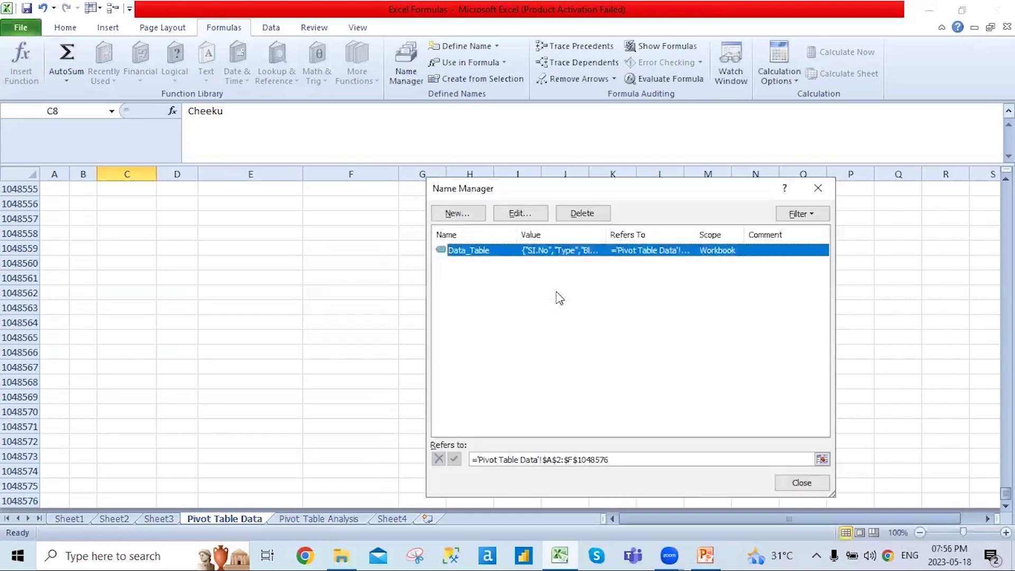
pyautogui.click(817, 188)
# Review the start of the Pivot Table Data sheet and the pivot table on the Pivot Table Analysis sheet.
pyautogui.scroll(6, 372, 388)
pyautogui.hotkey('ctrl', 'Home')
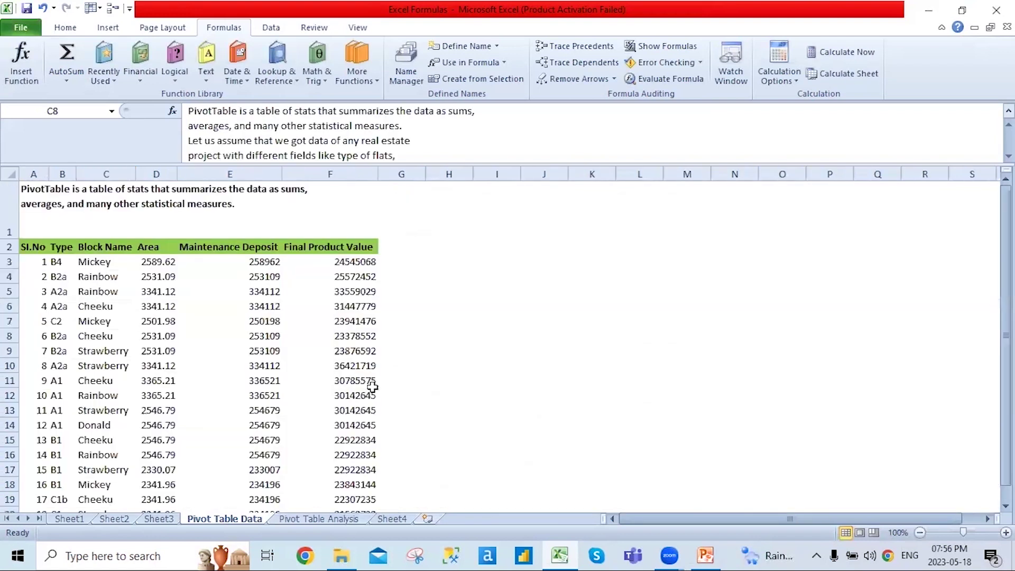
pyautogui.click(481, 351)
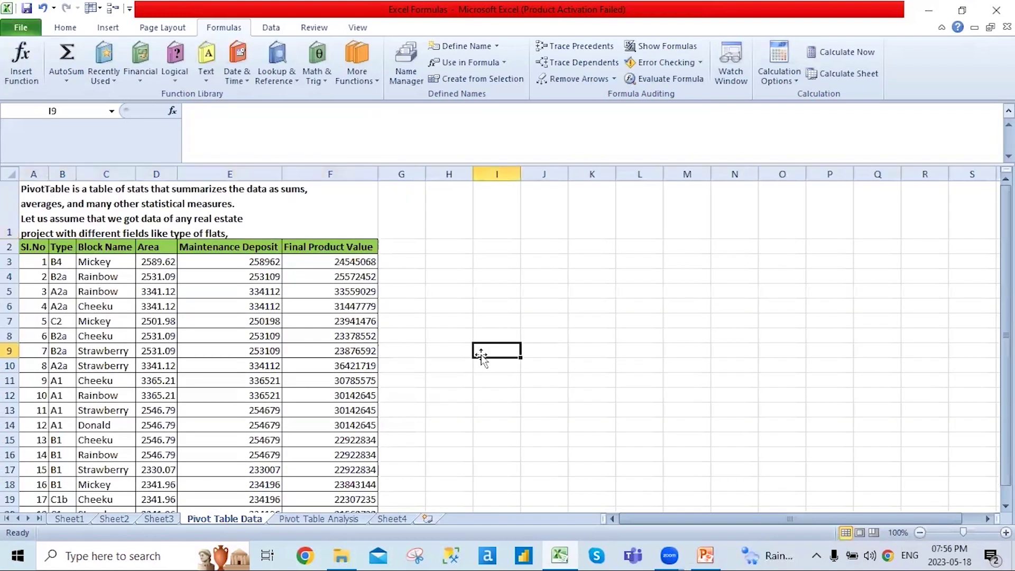
pyautogui.click(146, 185)
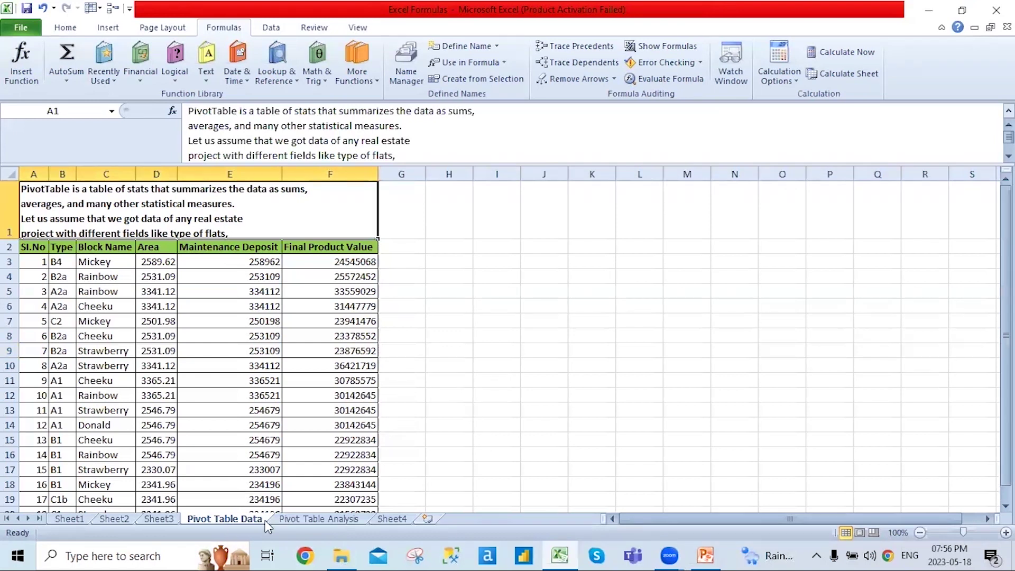
pyautogui.click(535, 440)
pyautogui.click(327, 519)
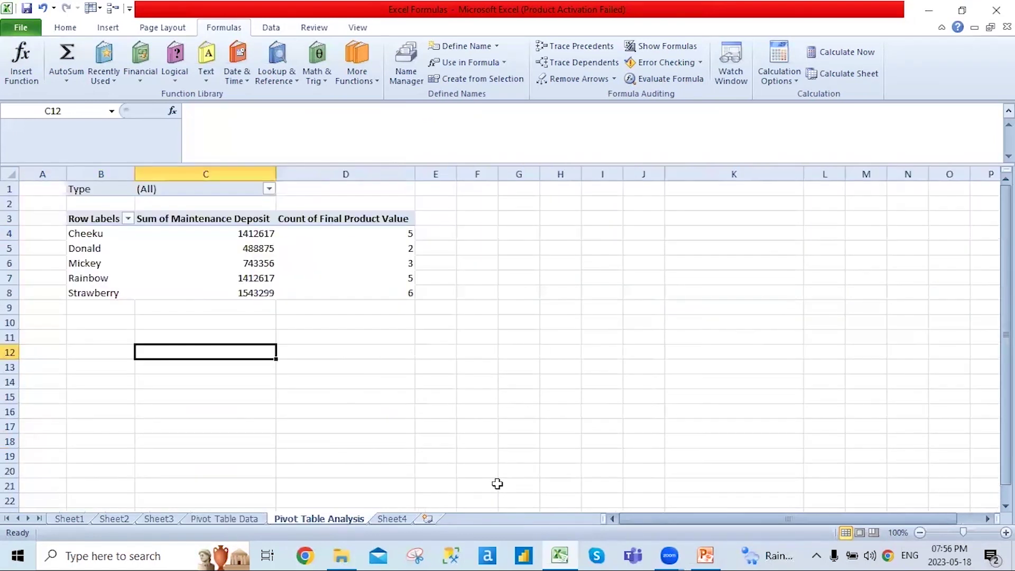
pyautogui.click(254, 519)
pyautogui.scroll(-2, 131, 261)
pyautogui.scroll(2, 21, 238)
pyautogui.click(23, 263)
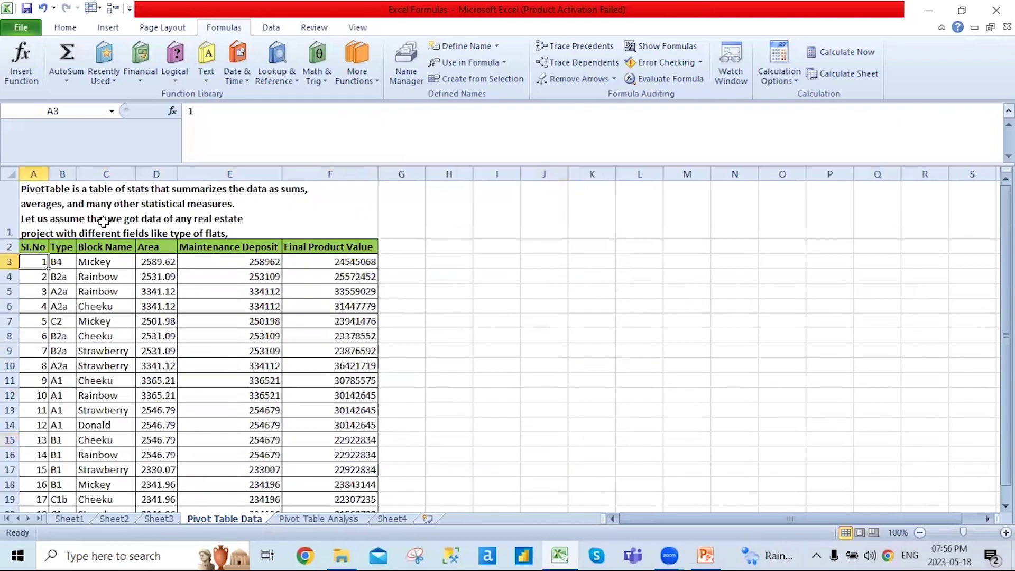
# Reduce the height of row 1, which holds the PivotTable description, to about one line of text.
pyautogui.click(103, 222)
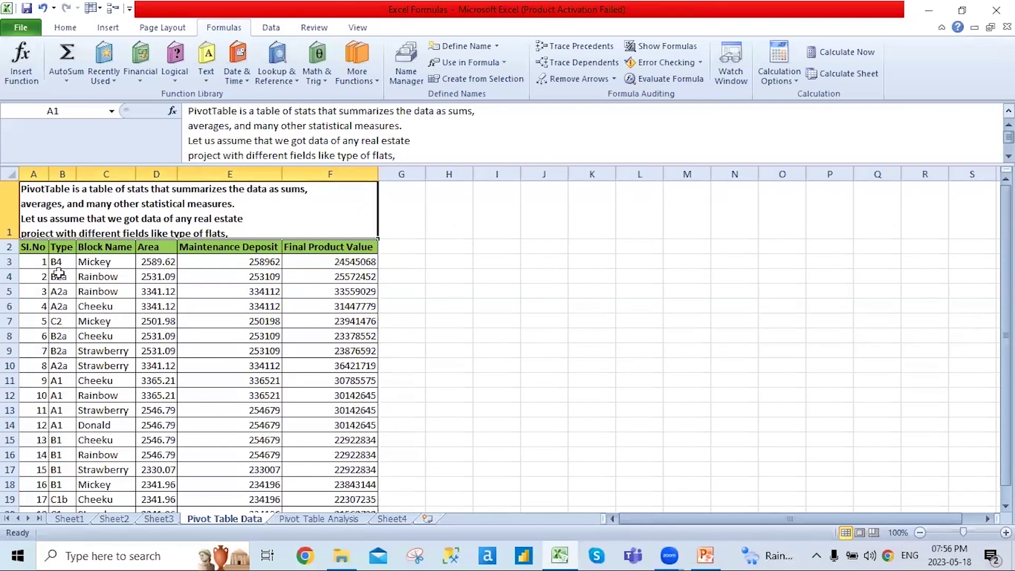
pyautogui.moveTo(34, 193); pyautogui.dragTo(33, 197)
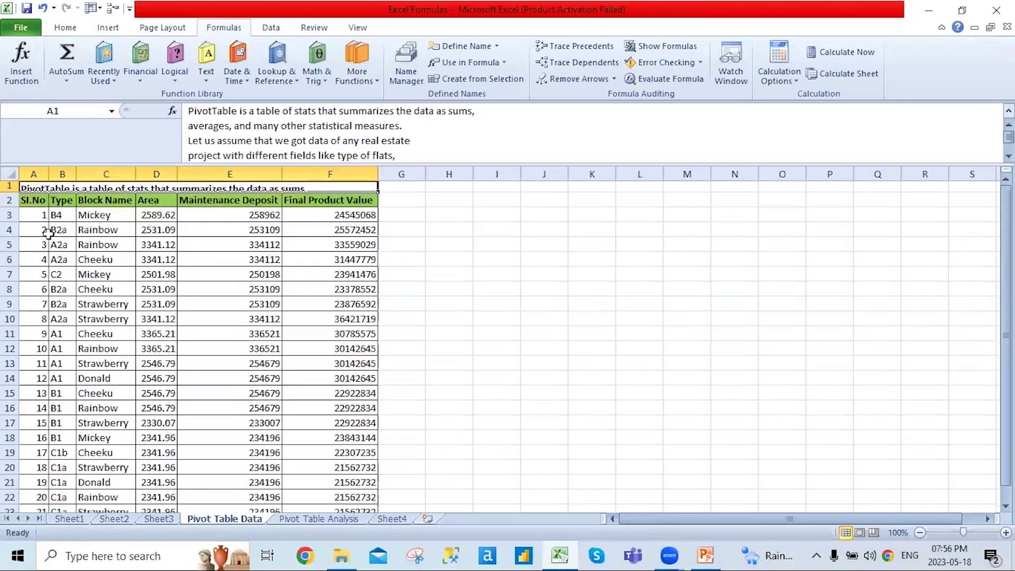
pyautogui.click(37, 202)
pyautogui.click(43, 214)
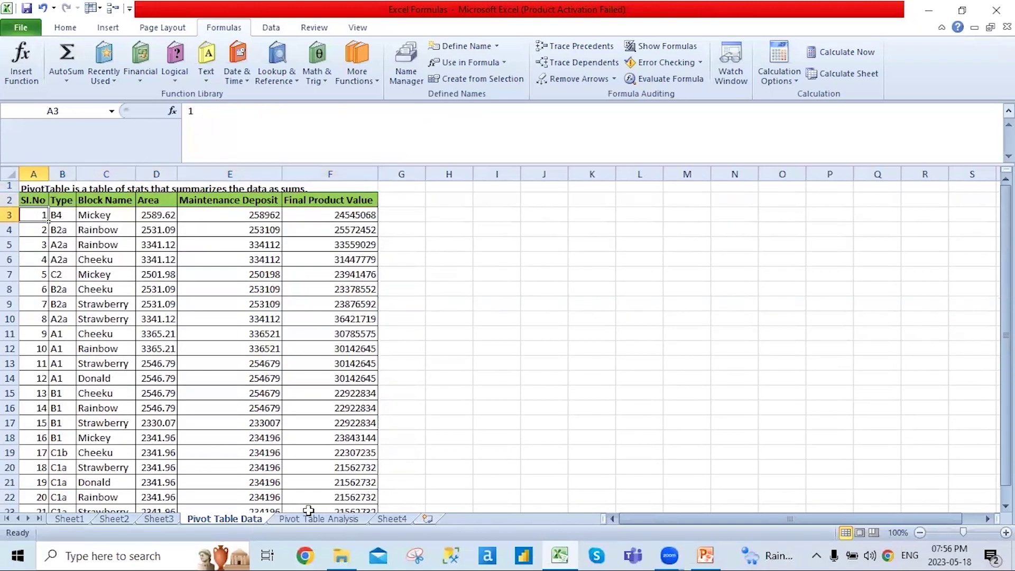
# On Sheet4, clear the Area, Maintenance Deposit and Final Product Value figures in D2:F6.
pyautogui.click(392, 519)
pyautogui.moveTo(159, 203); pyautogui.dragTo(323, 280)
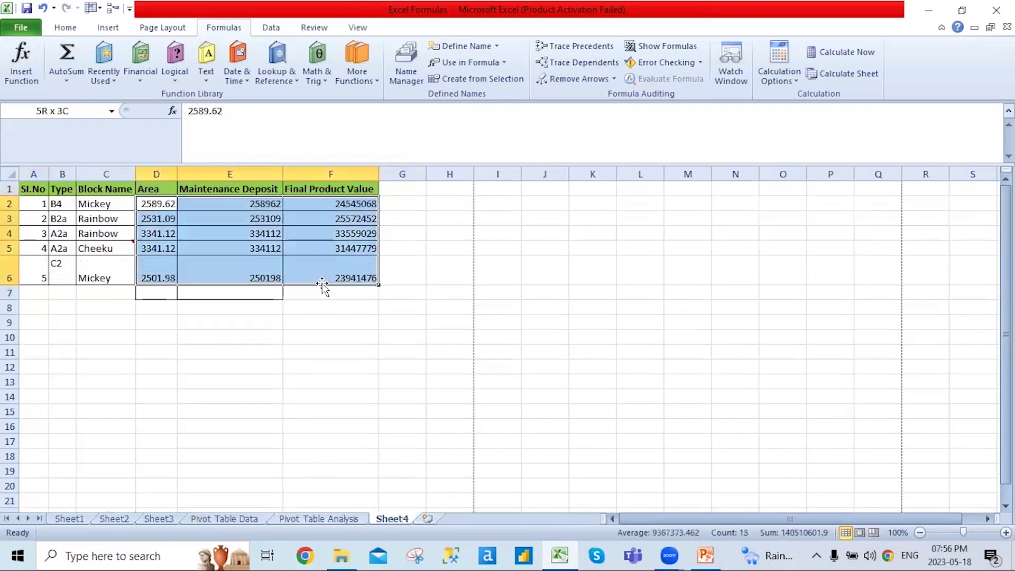
pyautogui.press('Delete')
pyautogui.click(138, 306)
# Copy the formatting of the A2a cell B5 onto the C2 cell B6 with Format Painter.
pyautogui.click(58, 267)
pyautogui.click(64, 248)
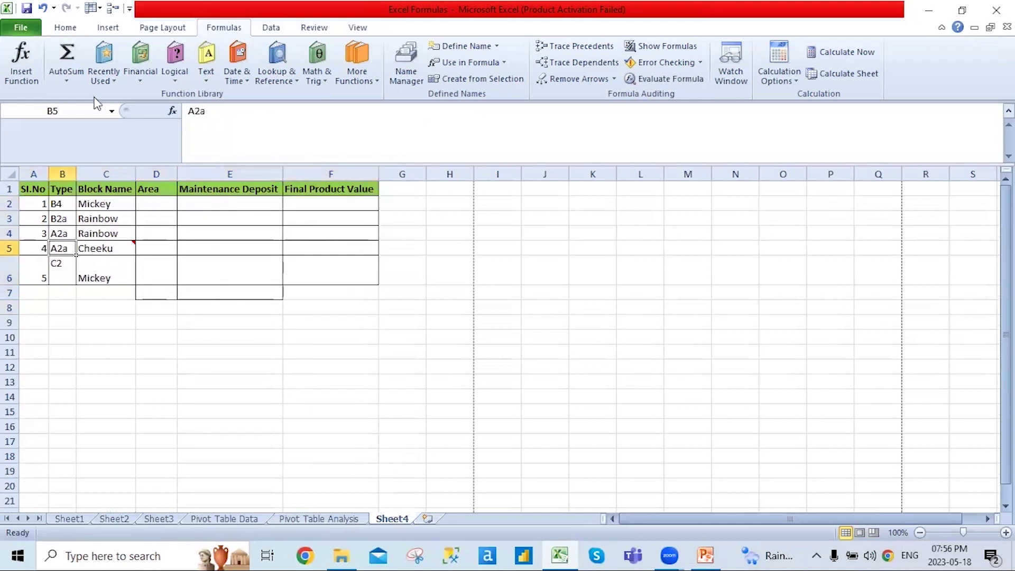
pyautogui.click(65, 28)
pyautogui.click(81, 75)
pyautogui.click(63, 264)
# Remove the borders from the empty cells D7:E7 below the table.
pyautogui.click(109, 267)
pyautogui.moveTo(154, 276); pyautogui.dragTo(229, 277)
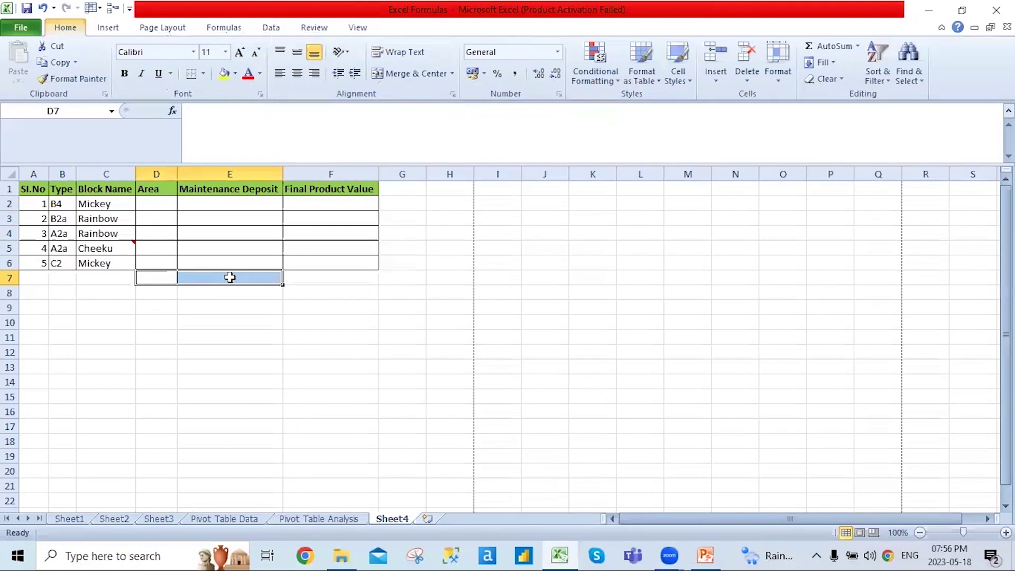
pyautogui.click(173, 307)
# Delete the comment from the Cheeku cell C5.
pyautogui.click(116, 248)
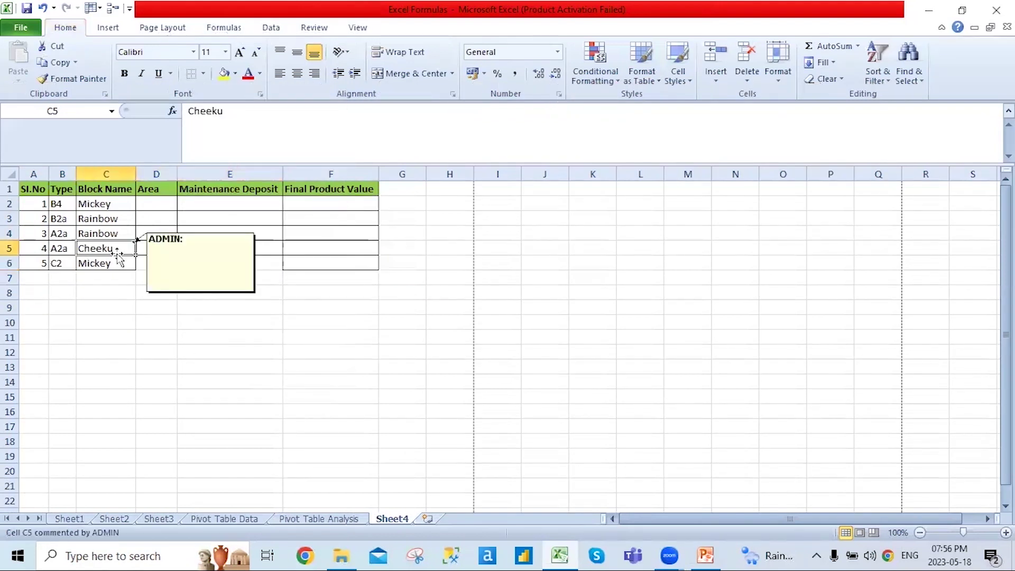
pyautogui.click(116, 234)
pyautogui.click(113, 248)
pyautogui.rightClick(113, 247)
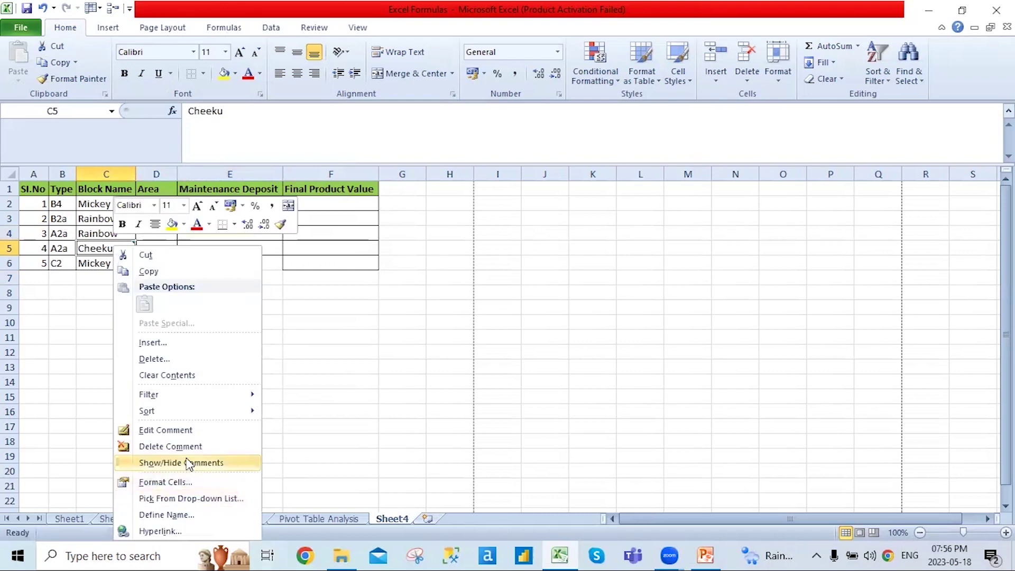
pyautogui.click(491, 430)
# Apply all borders to cells D6:E6 in the table's last row, and leave D2 selected.
pyautogui.click(146, 292)
pyautogui.moveTo(152, 268); pyautogui.dragTo(238, 265)
pyautogui.hotkey('alt', 'h')
pyautogui.press('b')
pyautogui.press('a')
pyautogui.click(100, 207)
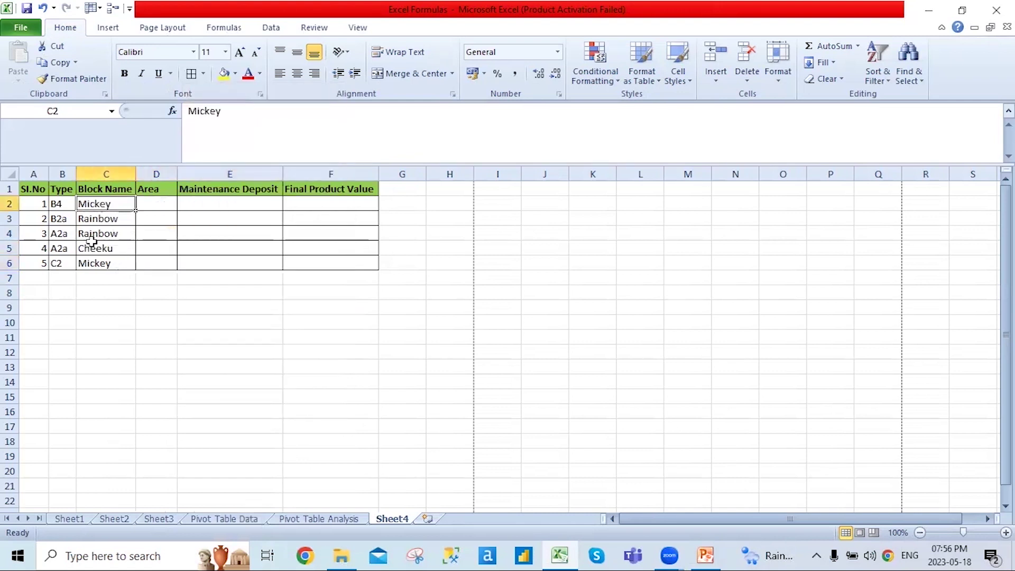
pyautogui.click(143, 201)
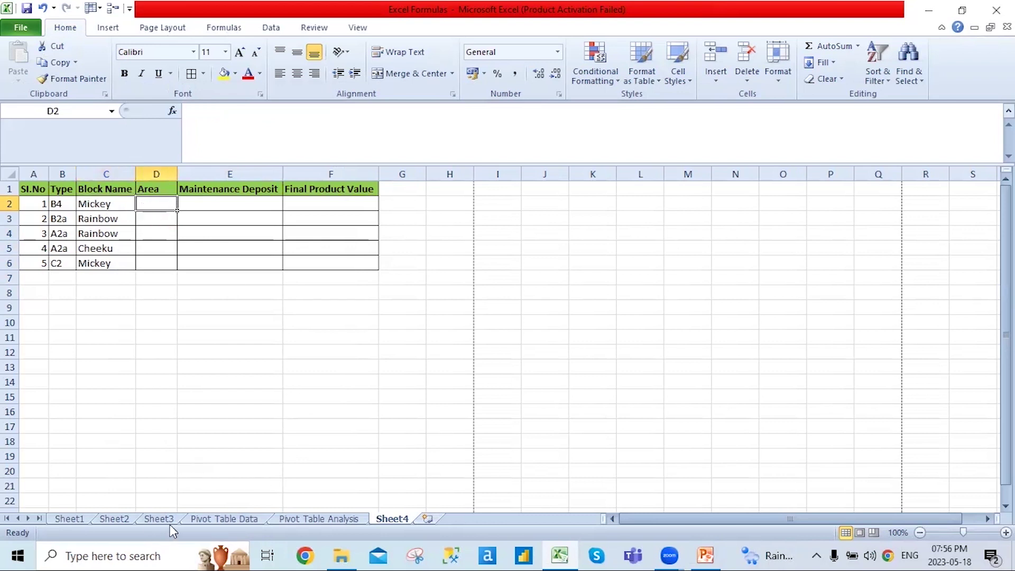
# Check the Pivot Table Data source table, and start a VLOOKUP in Sheet4's D2 with C2 as the lookup value.
pyautogui.click(167, 520)
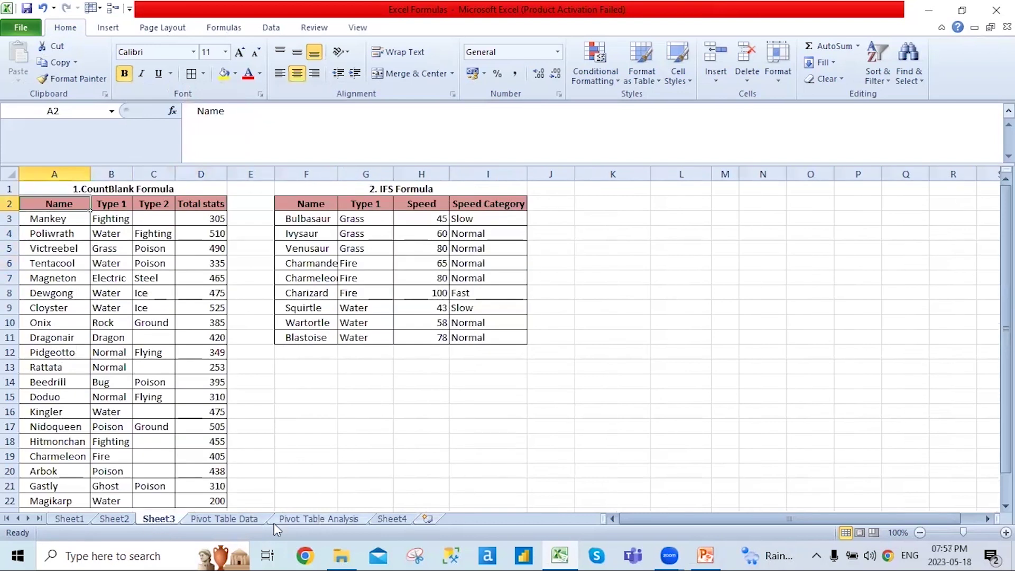
pyautogui.click(232, 520)
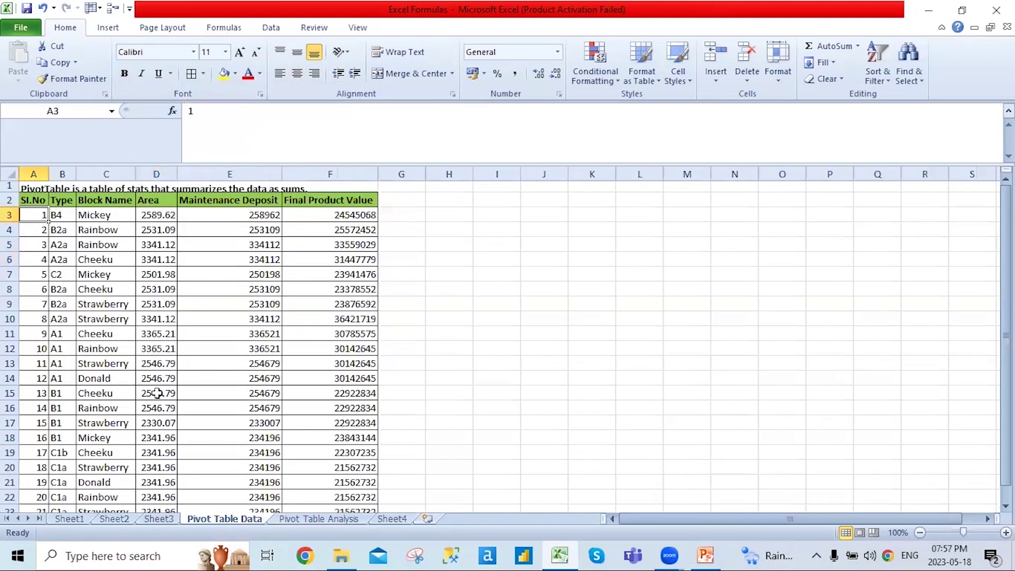
pyautogui.click(391, 520)
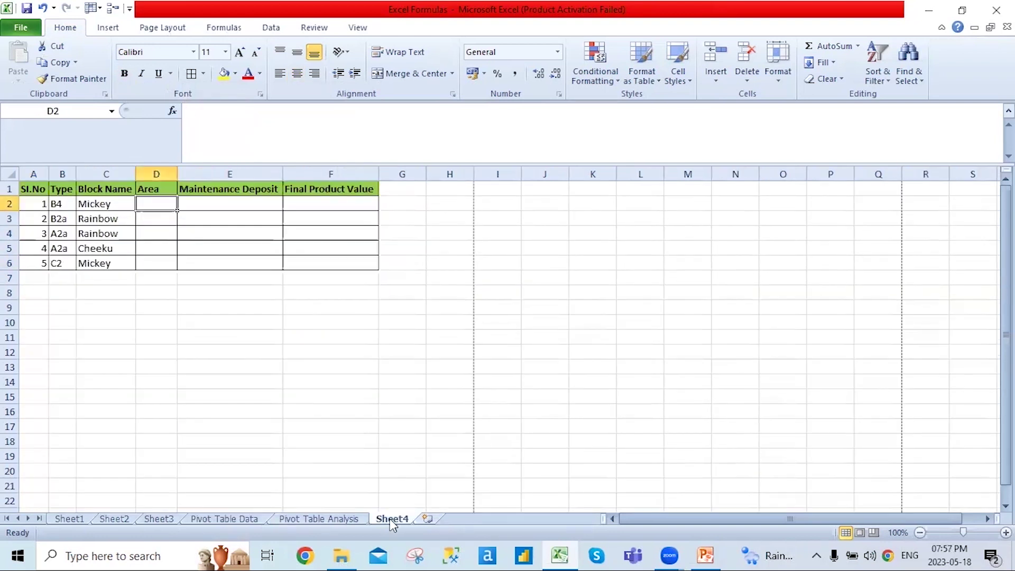
pyautogui.write('=vl')
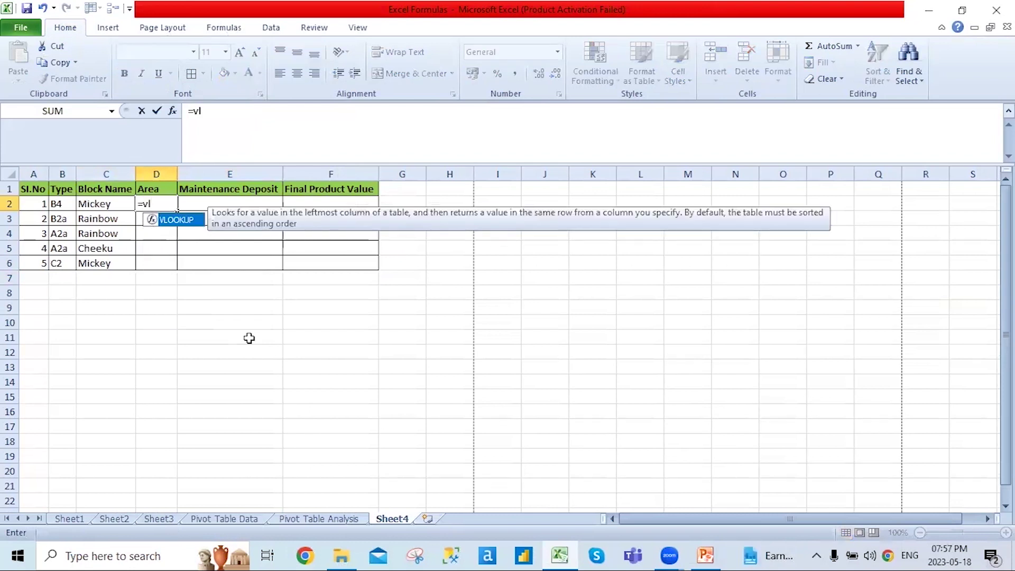
pyautogui.press('Tab')
pyautogui.write('C2,')
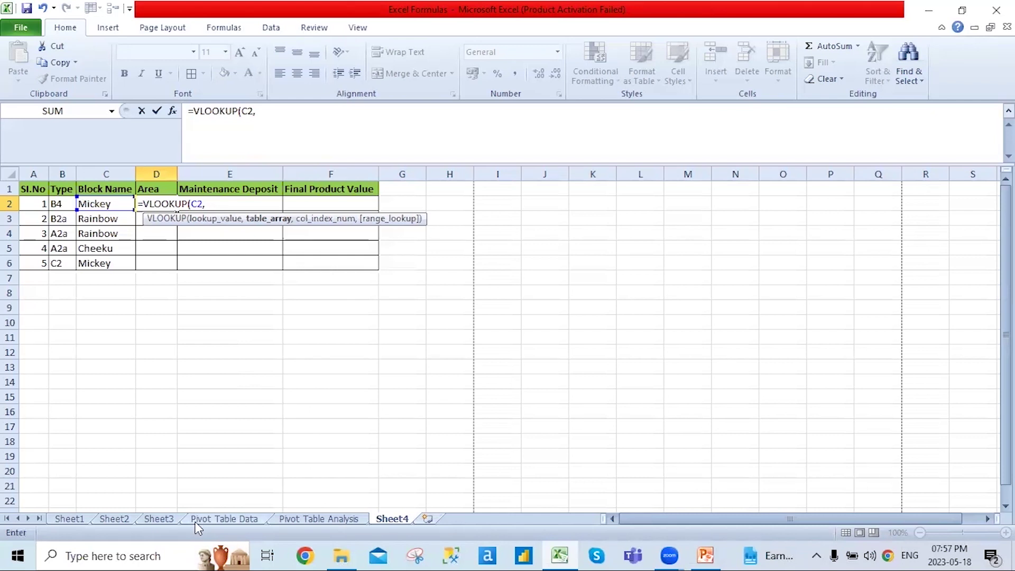
# Complete the D2 VLOOKUP with the absolute range 'Pivot Table Data'!$A$2:$F$23 and column index 4.
pyautogui.click(222, 520)
pyautogui.click(42, 204)
pyautogui.hotkey('ctrl', 'shift', 'Right')
pyautogui.hotkey('ctrl', 'shift', 'Down')
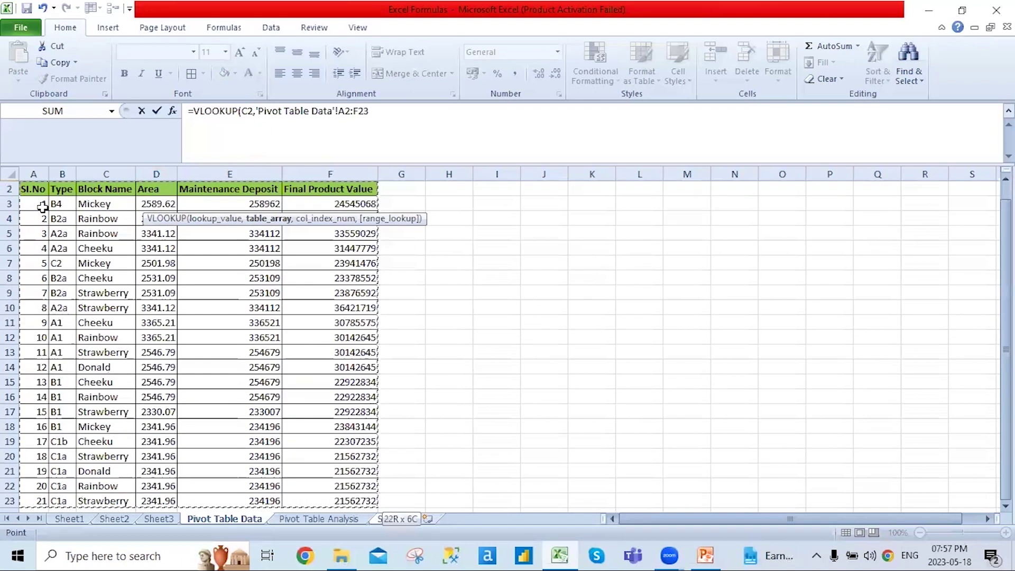
pyautogui.press('F4')
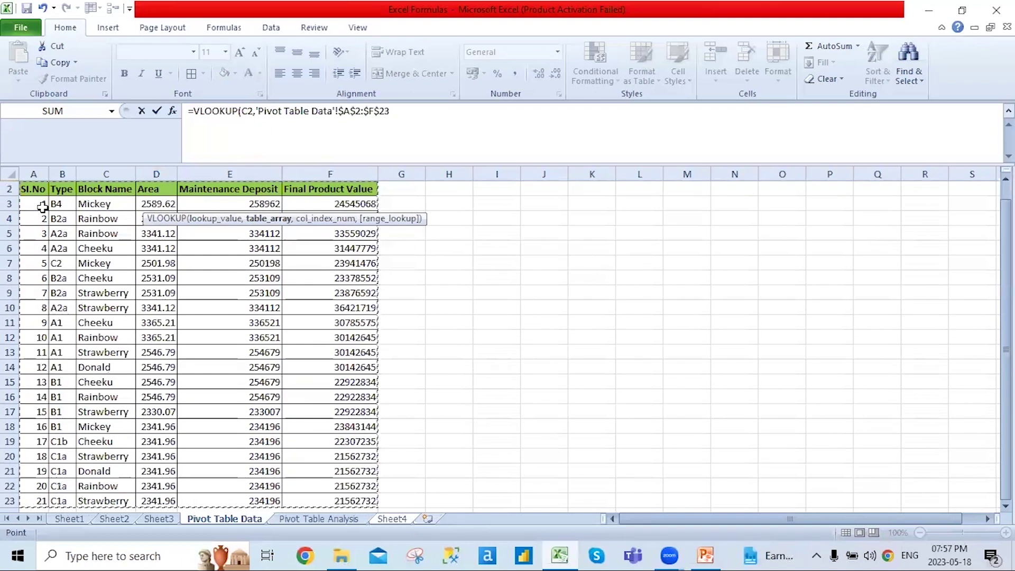
pyautogui.write(',')
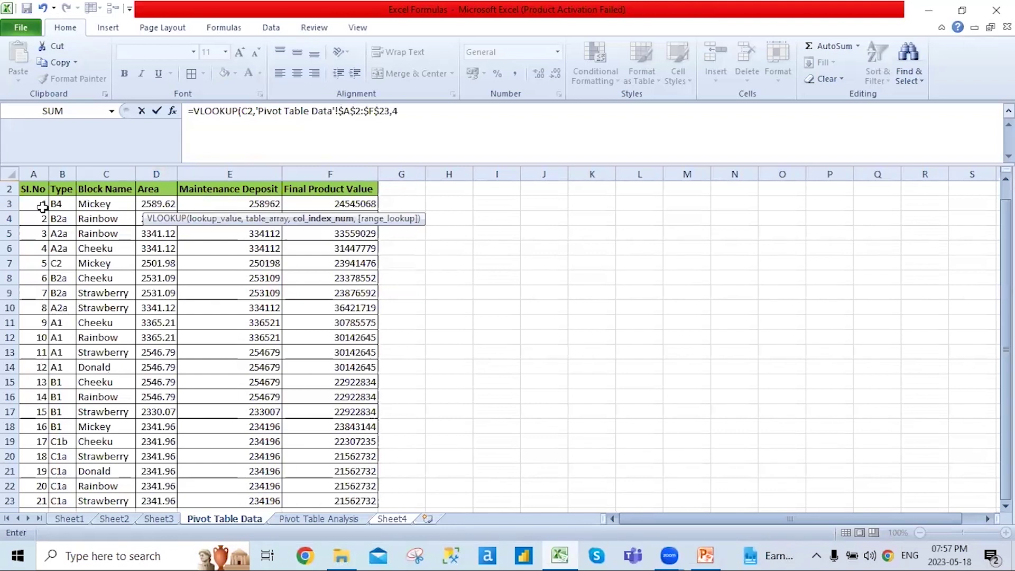
pyautogui.write('4)')
pyautogui.press('Return')
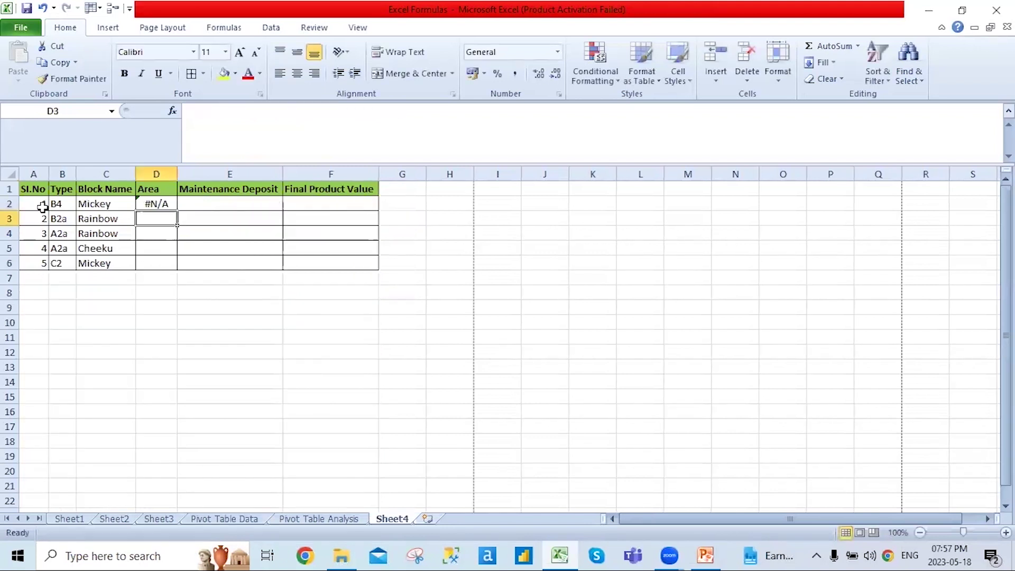
# Check the Pivot Table Data sheet, and clear the VLOOKUP formula from Sheet4's D2.
pyautogui.press('Up')
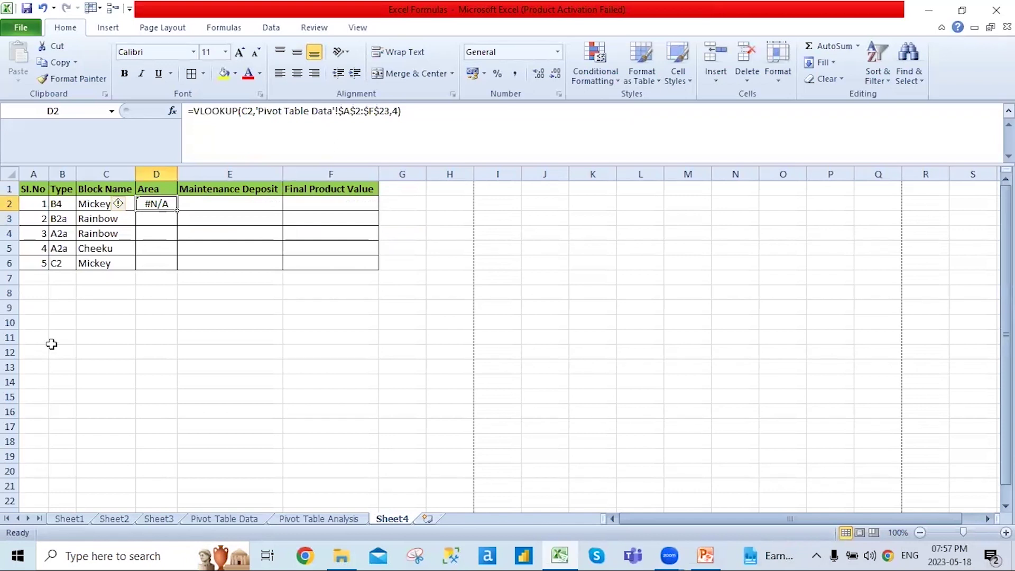
pyautogui.click(230, 519)
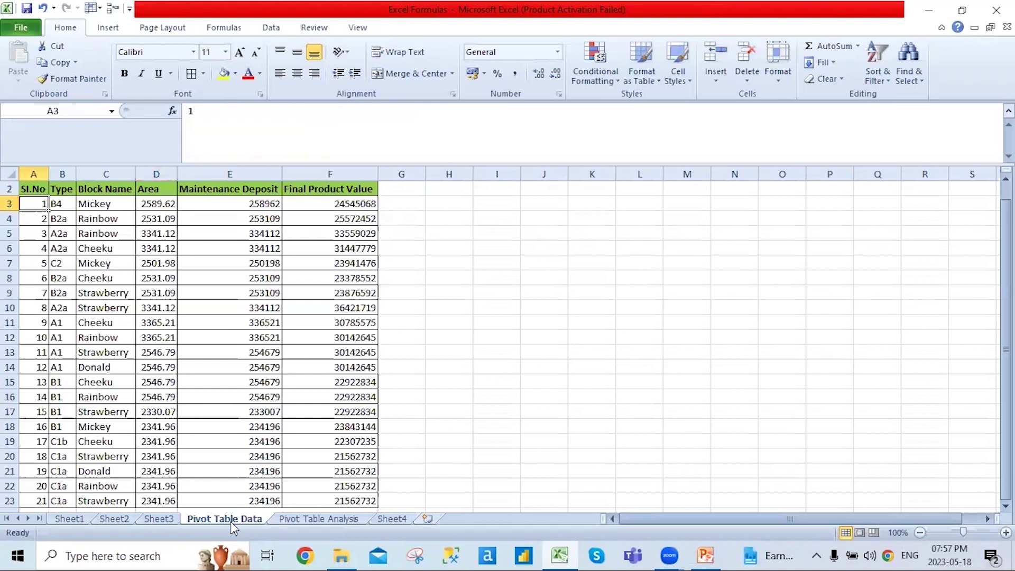
pyautogui.click(397, 520)
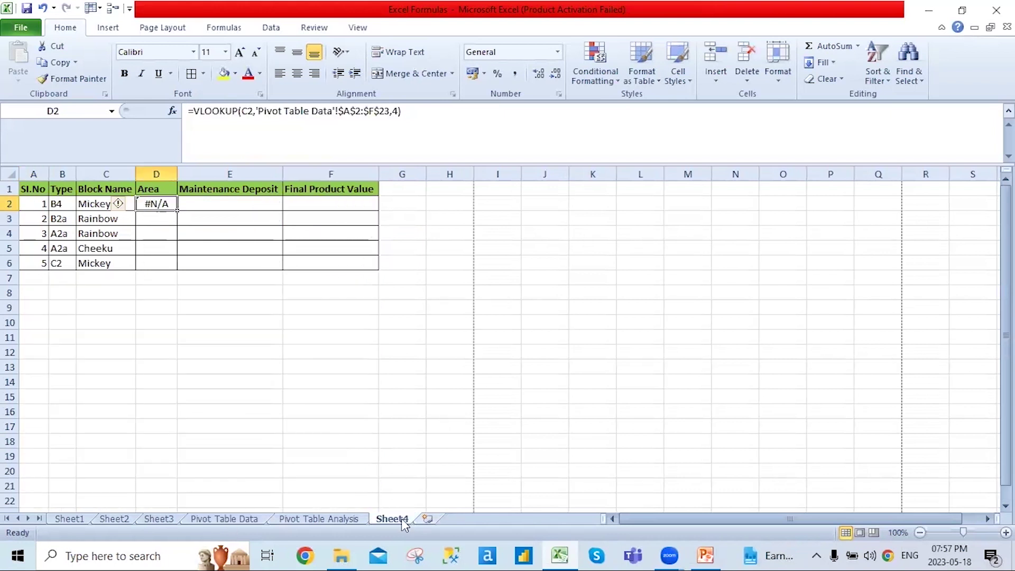
pyautogui.press('Delete')
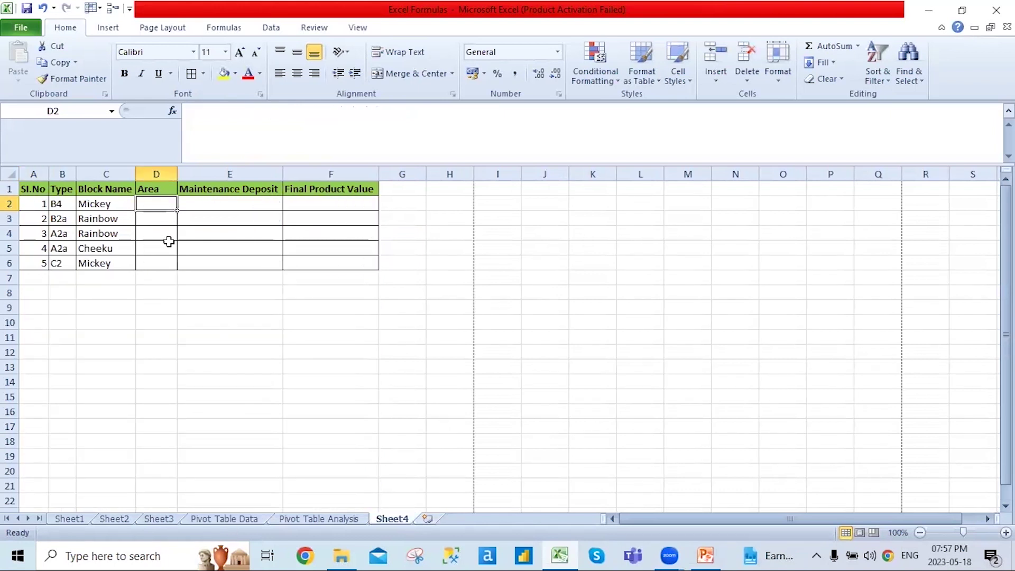
# Compare the Block Name, Type and Area entries on Pivot Table Data with the Vlookup example table on Sheet2.
pyautogui.click(110, 204)
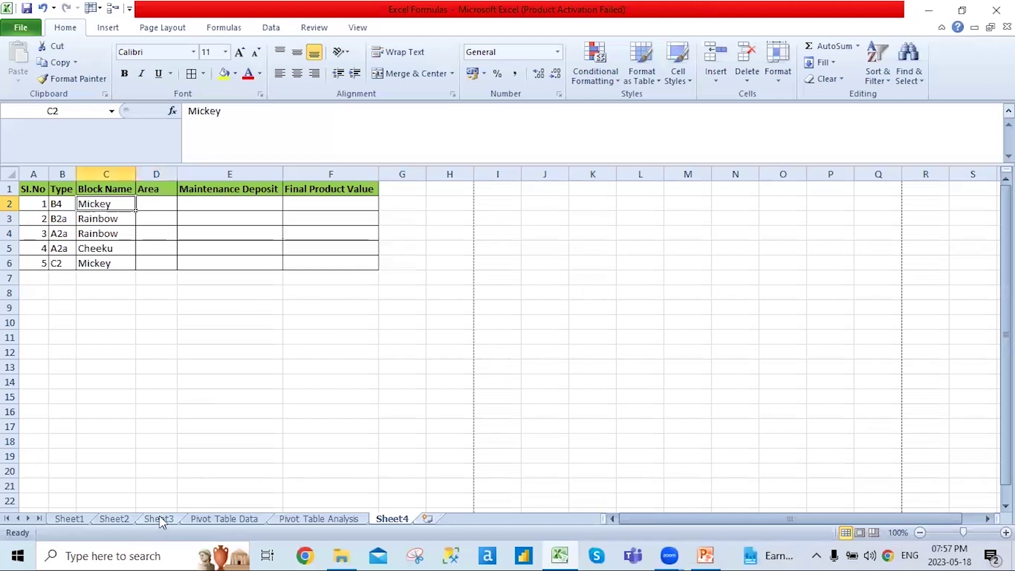
pyautogui.click(198, 520)
pyautogui.click(102, 204)
pyautogui.click(70, 207)
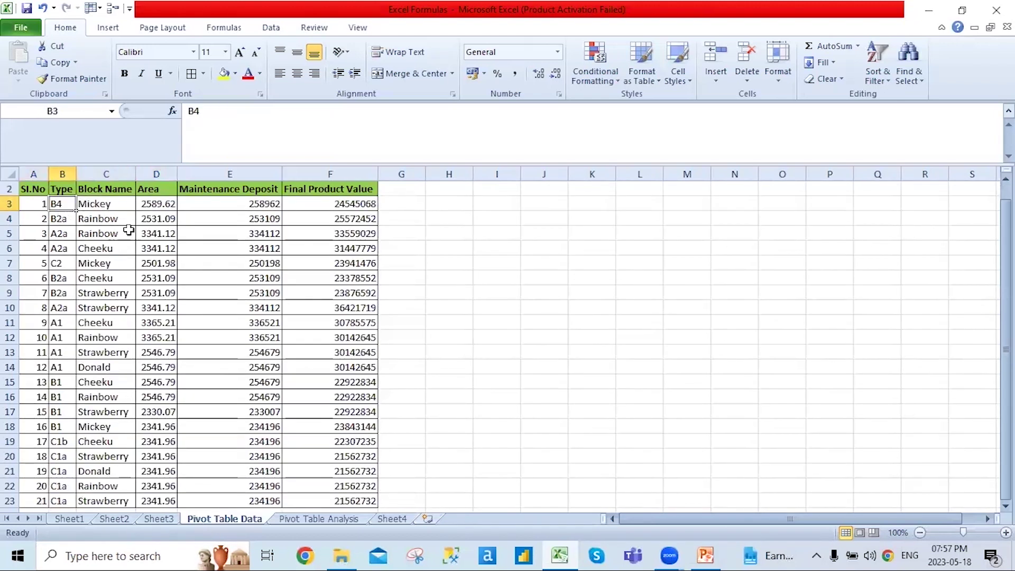
pyautogui.click(151, 207)
pyautogui.click(110, 204)
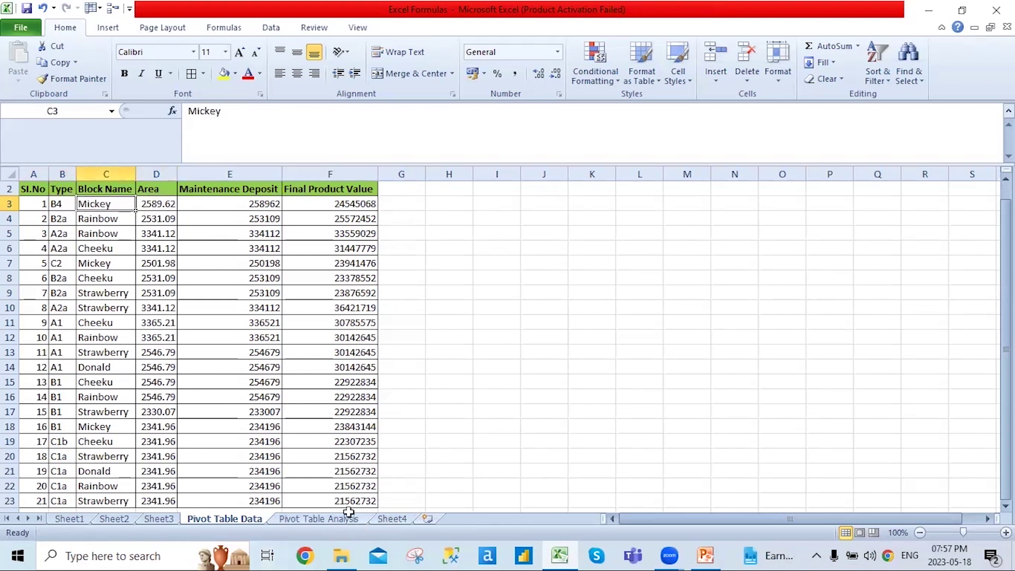
pyautogui.click(150, 518)
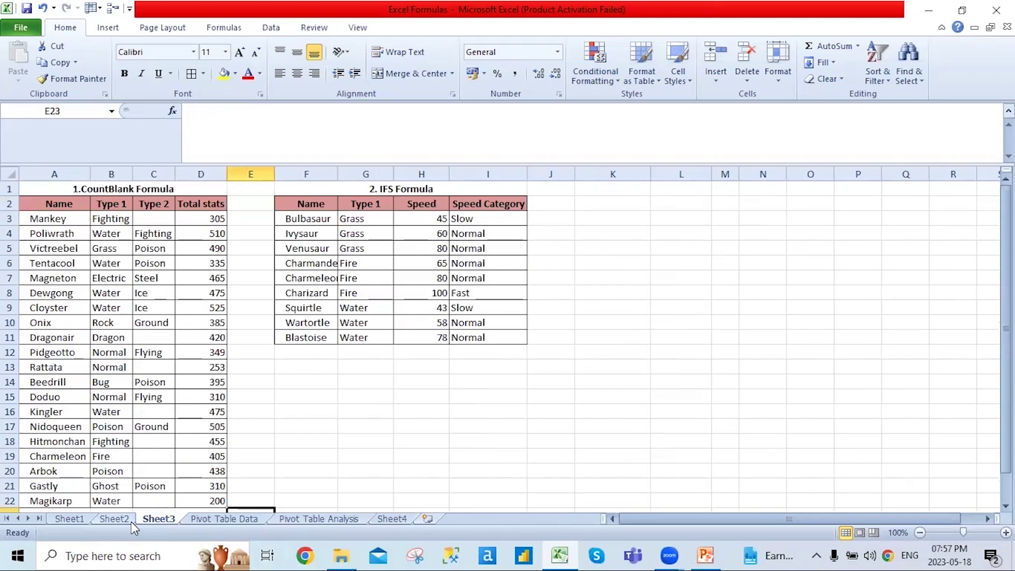
pyautogui.click(122, 520)
pyautogui.click(106, 221)
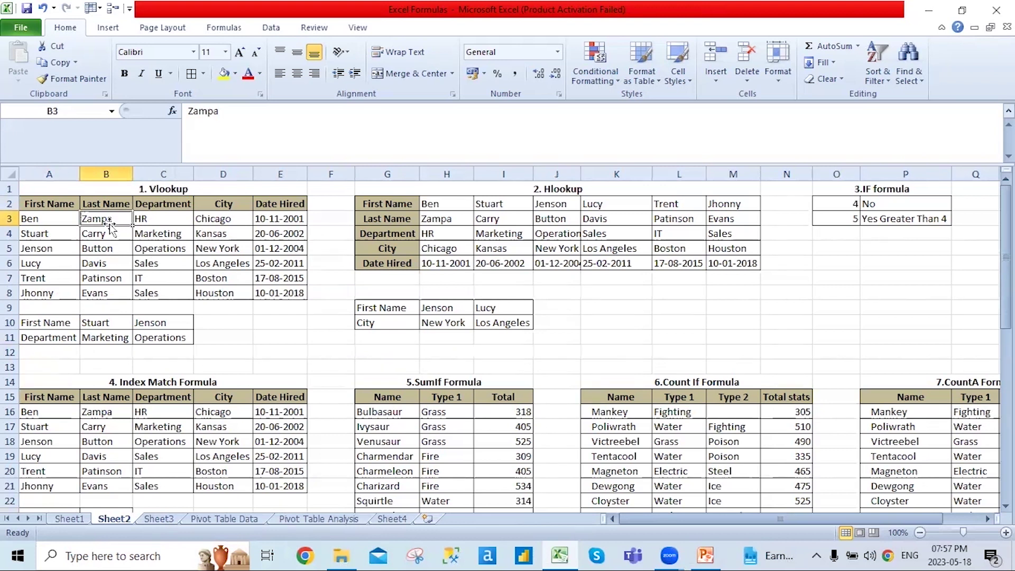
pyautogui.click(154, 280)
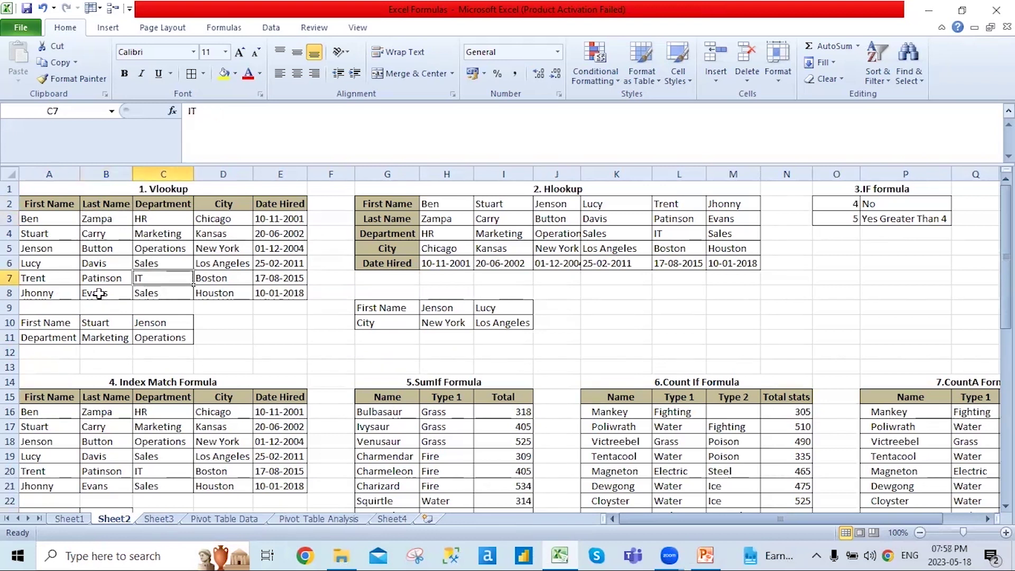
pyautogui.click(263, 520)
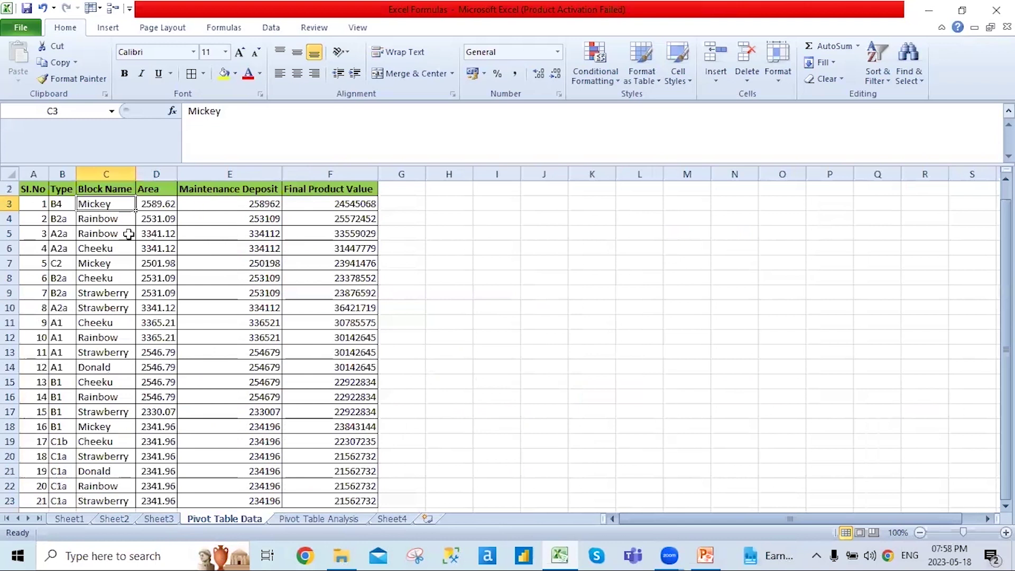
# Copy the first record's Area value from D3 on Pivot Table Data into D2 on Sheet4.
pyautogui.click(141, 202)
pyautogui.hotkey('ctrl', 'c')
pyautogui.click(391, 519)
pyautogui.click(151, 203)
pyautogui.hotkey('ctrl', 'v')
pyautogui.press('Escape')
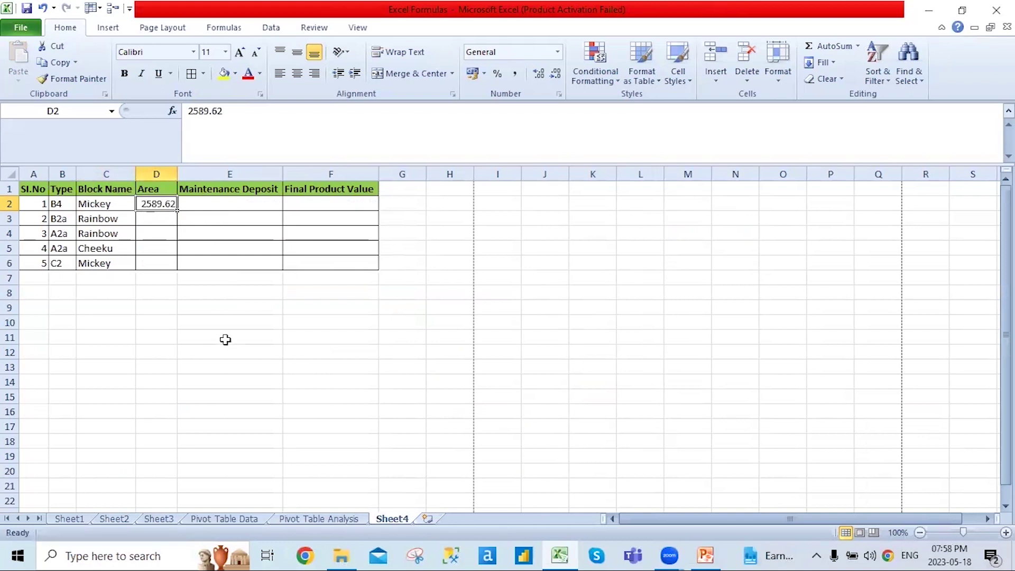
# Start a VLOOKUP in D3 of Sheet4 using the block name in C3 as the lookup value.
pyautogui.click(166, 217)
pyautogui.click(161, 205)
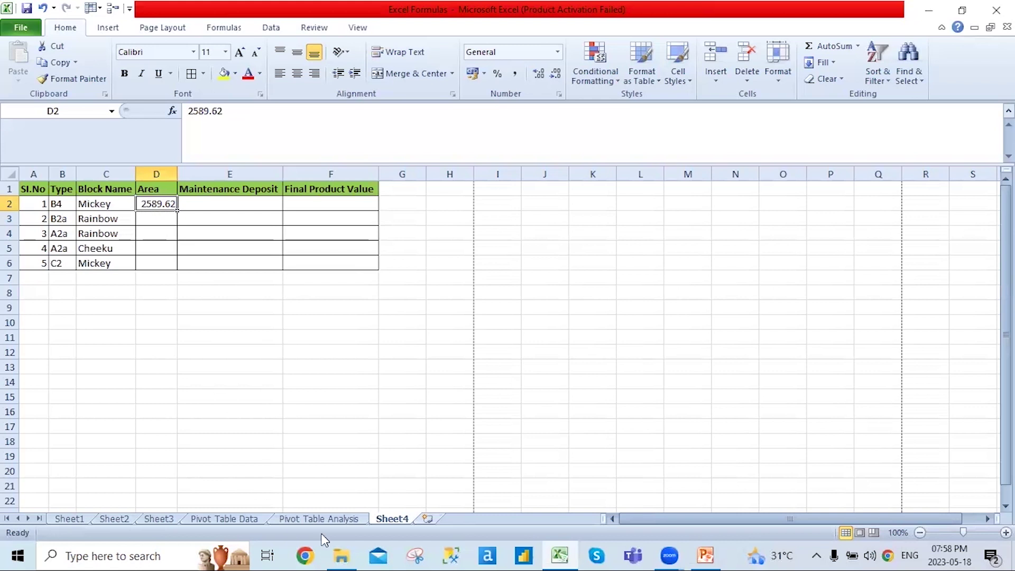
pyautogui.click(148, 221)
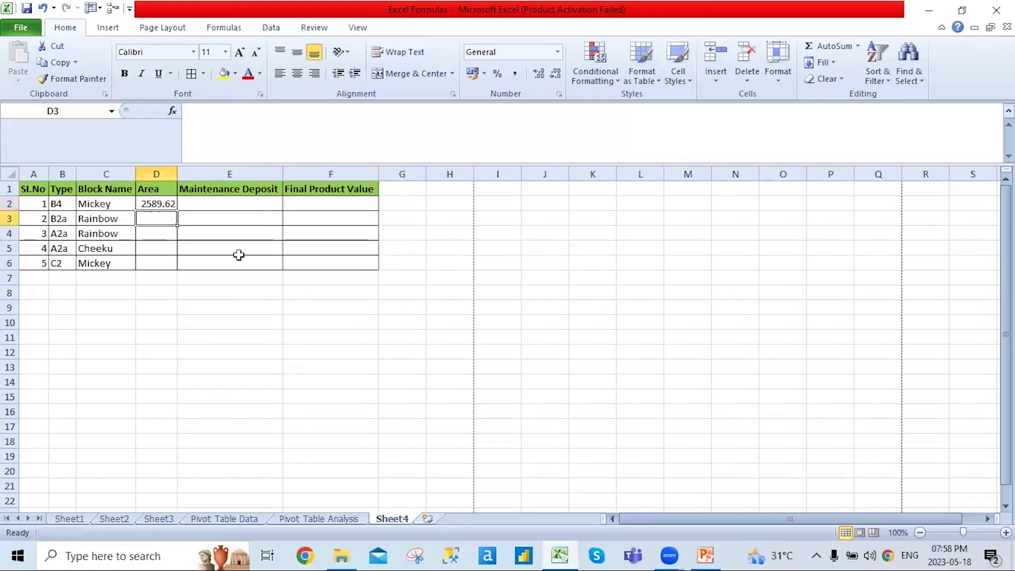
pyautogui.write('=vl')
pyautogui.press('Tab')
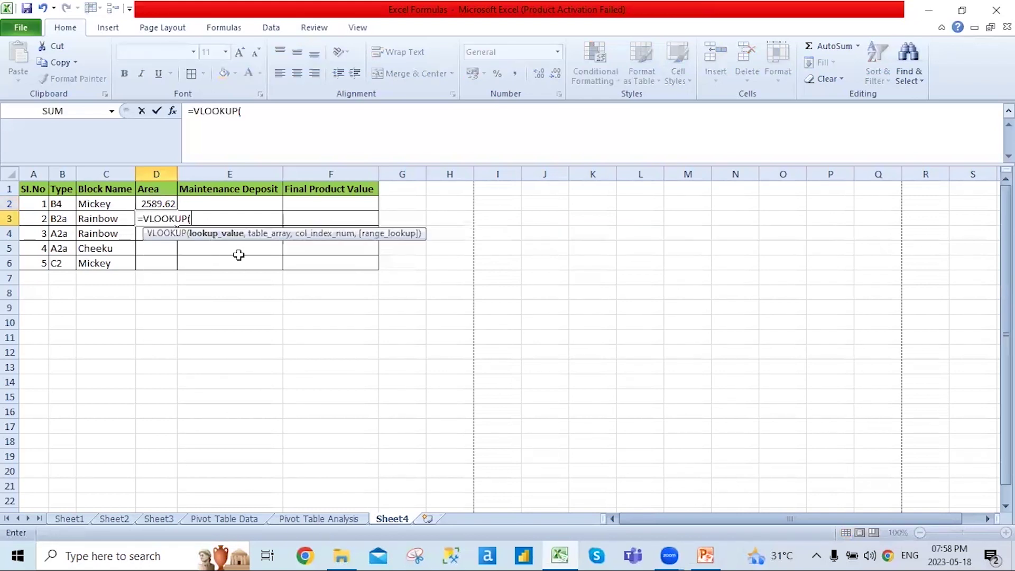
pyautogui.press('Left')
pyautogui.press('Left')
pyautogui.press('Left')
pyautogui.write(',')
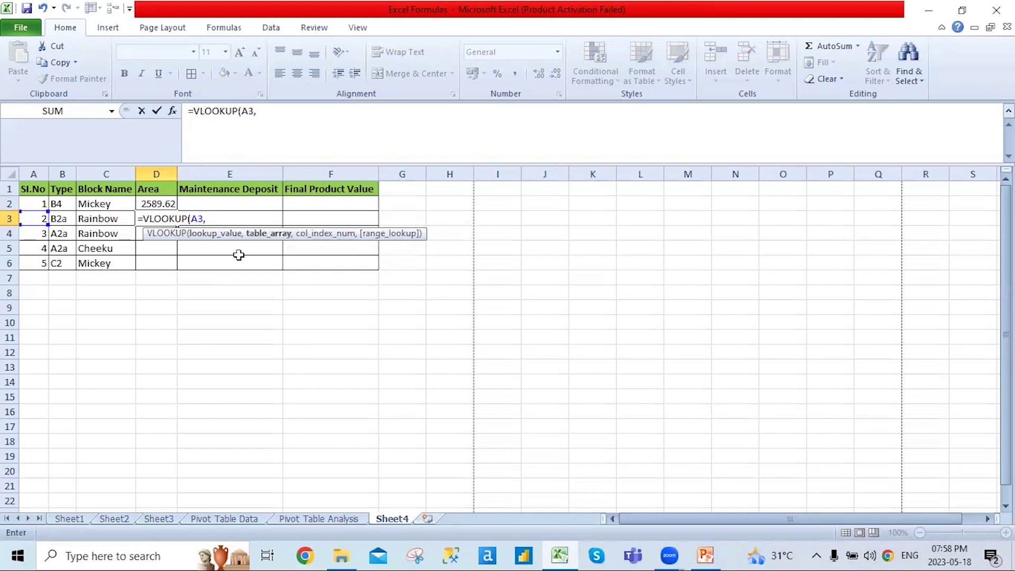
pyautogui.click(124, 220)
pyautogui.press('BackSpace')
pyautogui.press('BackSpace')
pyautogui.press('BackSpace')
pyautogui.press('BackSpace')
pyautogui.press('BackSpace')
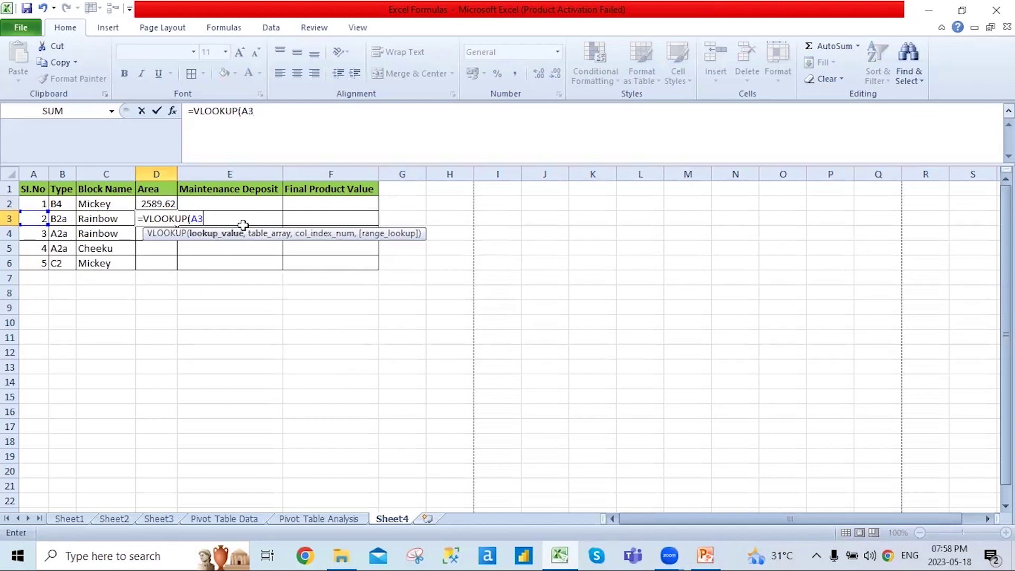
pyautogui.click(117, 218)
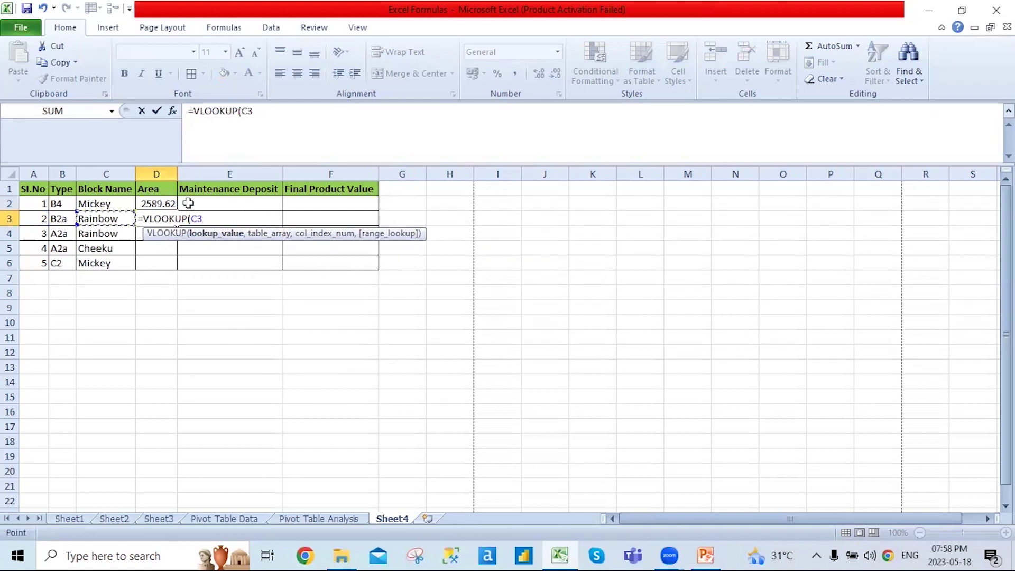
# Complete the D3 VLOOKUP with the named range Data_Table, column index 4 and FALSE for an exact match.
pyautogui.write(',P')
pyautogui.press('BackSpace')
pyautogui.write('Da')
pyautogui.press('Tab')
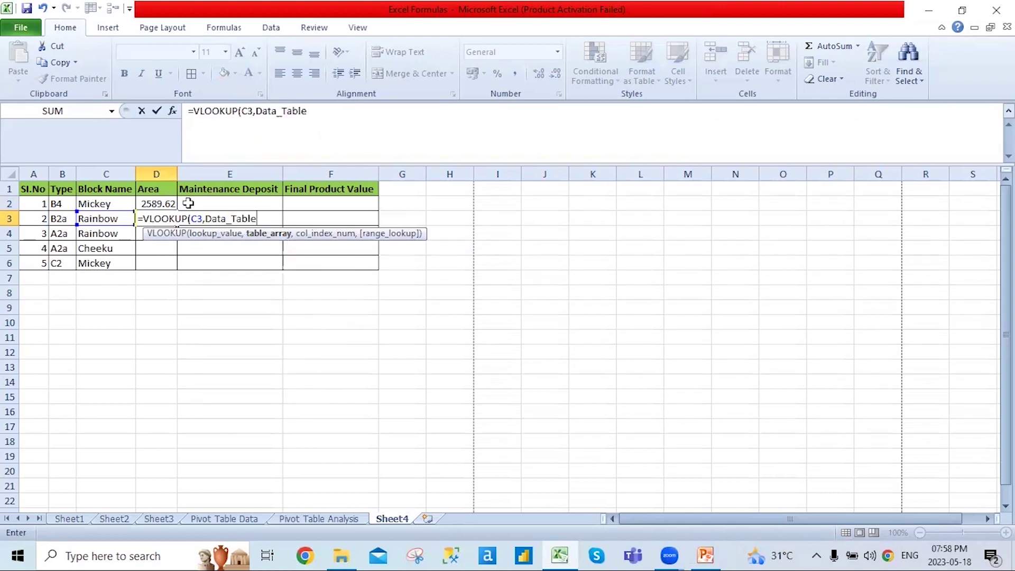
pyautogui.write(',')
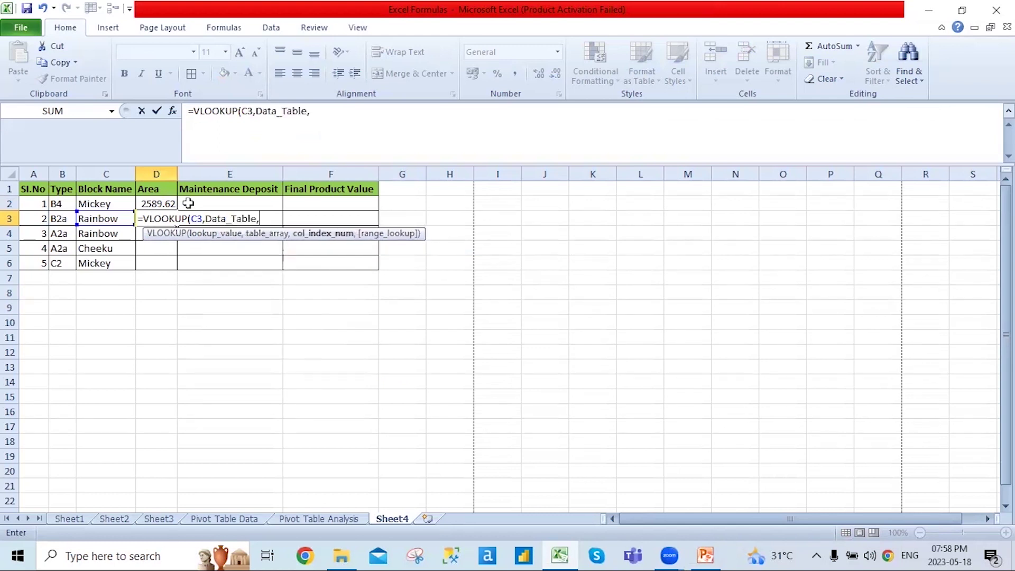
pyautogui.write('4,')
pyautogui.press('Down')
pyautogui.write(')')
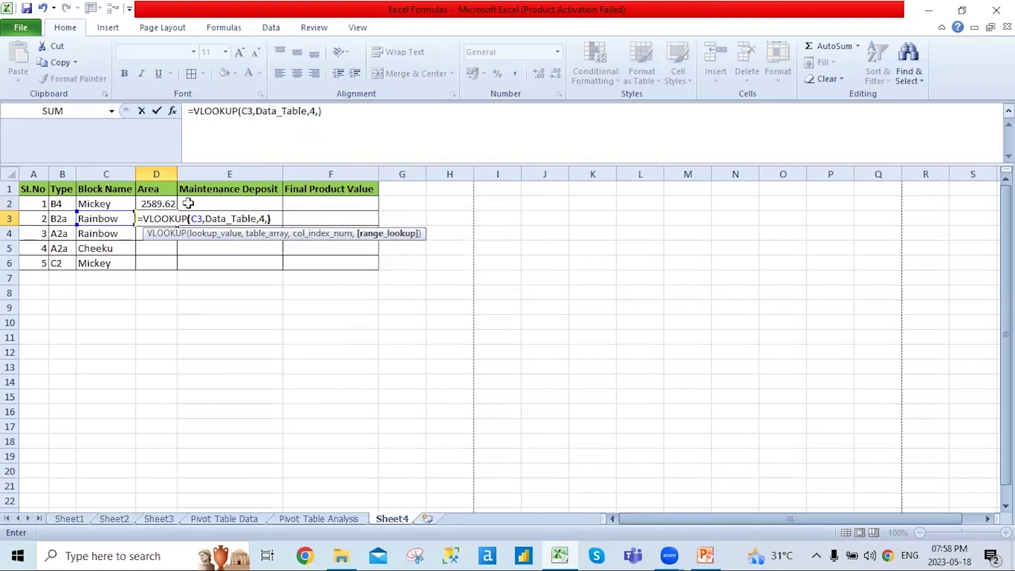
pyautogui.press('BackSpace')
pyautogui.press('Down')
pyautogui.press('Tab')
pyautogui.write(')')
pyautogui.press('Return')
pyautogui.press('Up')
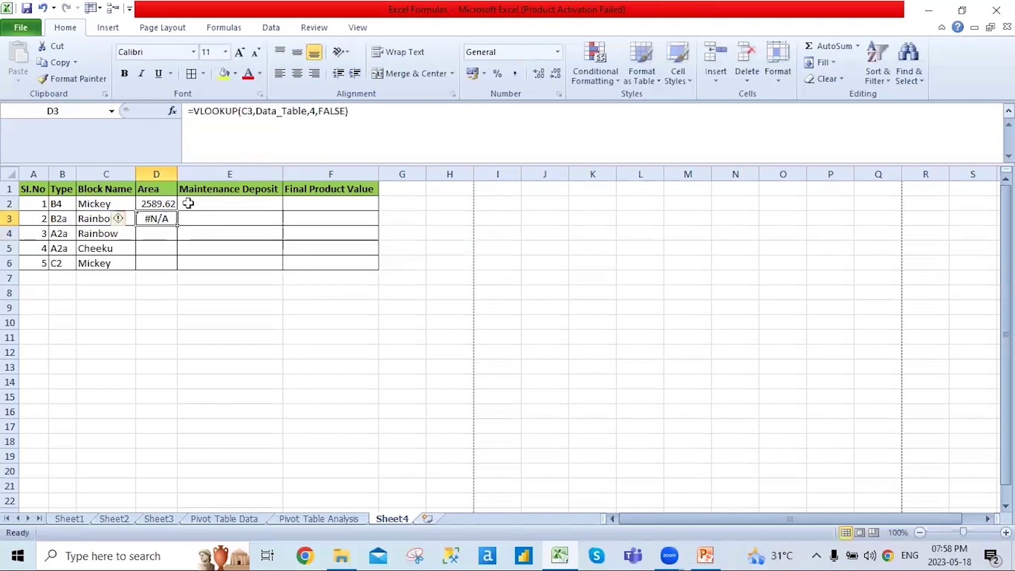
# Fill the Area value in D2 down into D3, replacing the formula there.
pyautogui.press('Up')
pyautogui.hotkey('shift', 'Down')
pyautogui.hotkey('ctrl', 'd')
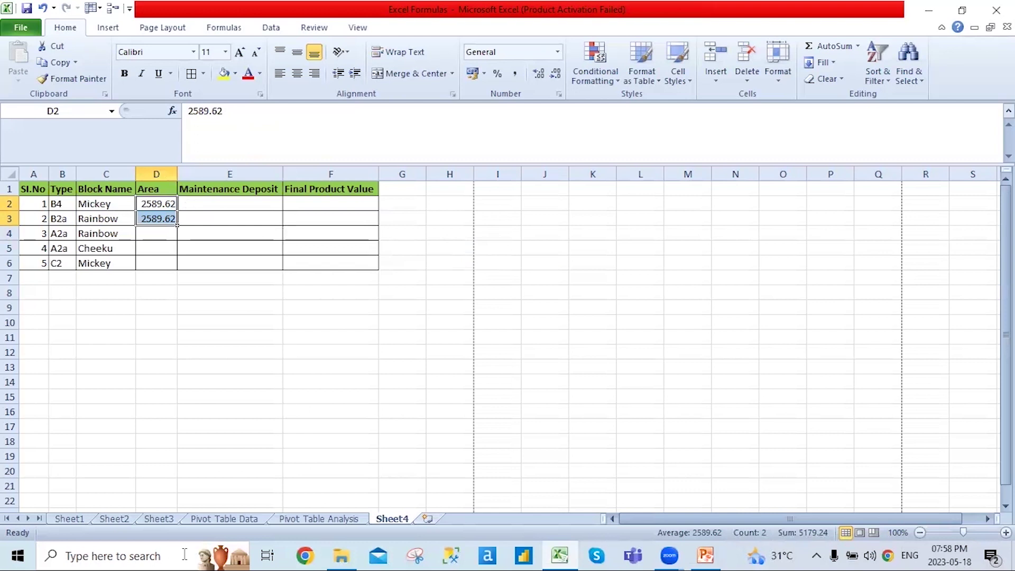
# Review the records on the Pivot Table Data sheet and return to Sheet4.
pyautogui.click(220, 519)
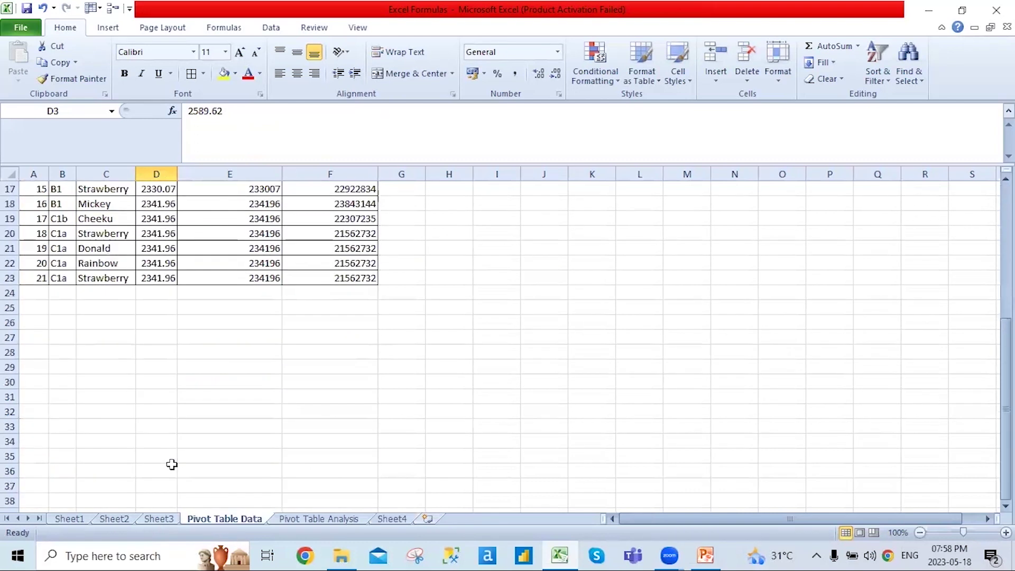
pyautogui.scroll(1, 169, 464)
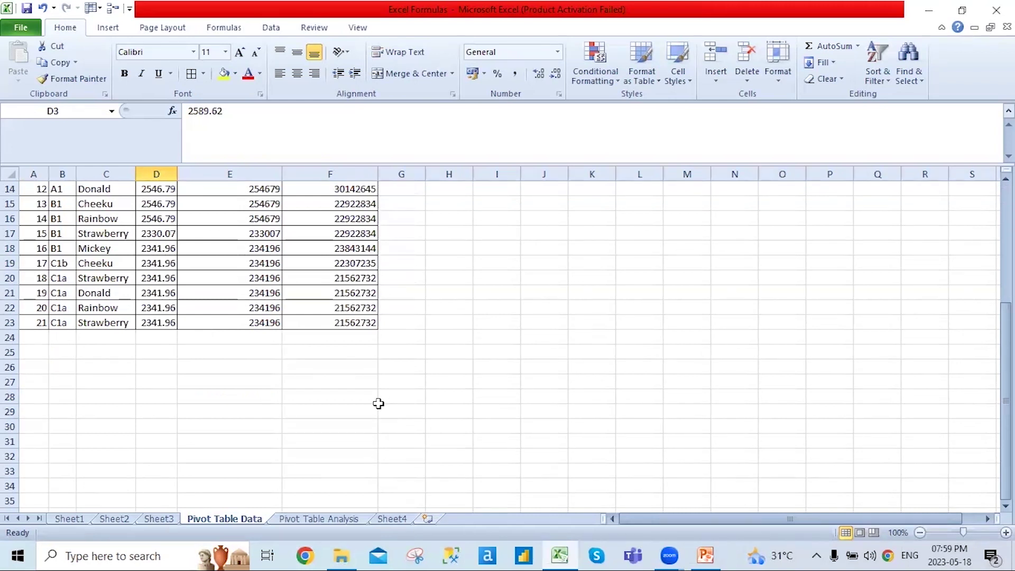
pyautogui.scroll(5, 378, 403)
pyautogui.click(392, 518)
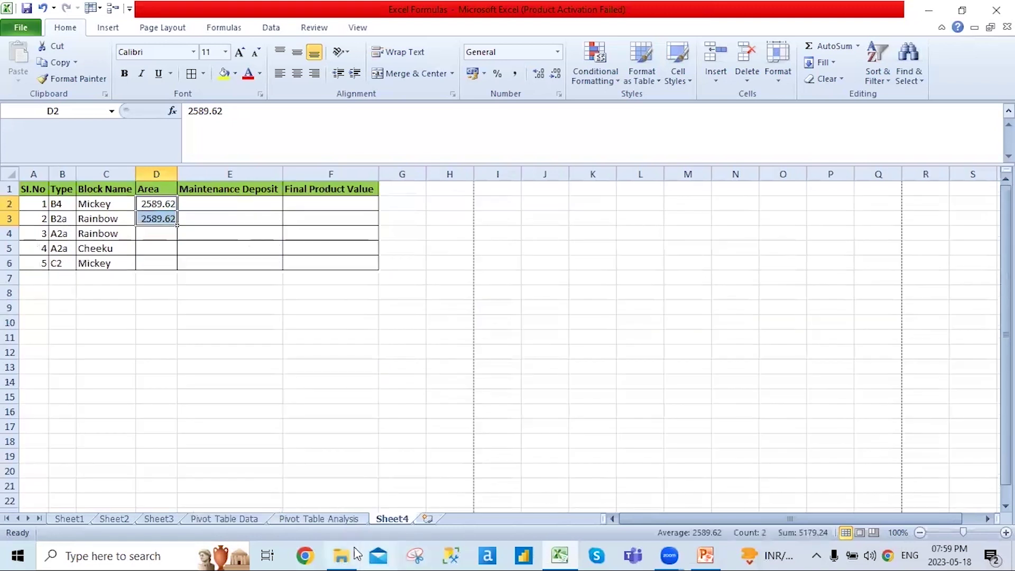
# Switch to PowerPoint to review the favourite shortcuts table on slide 17, and return to Sheet4 in Excel.
pyautogui.click(705, 554)
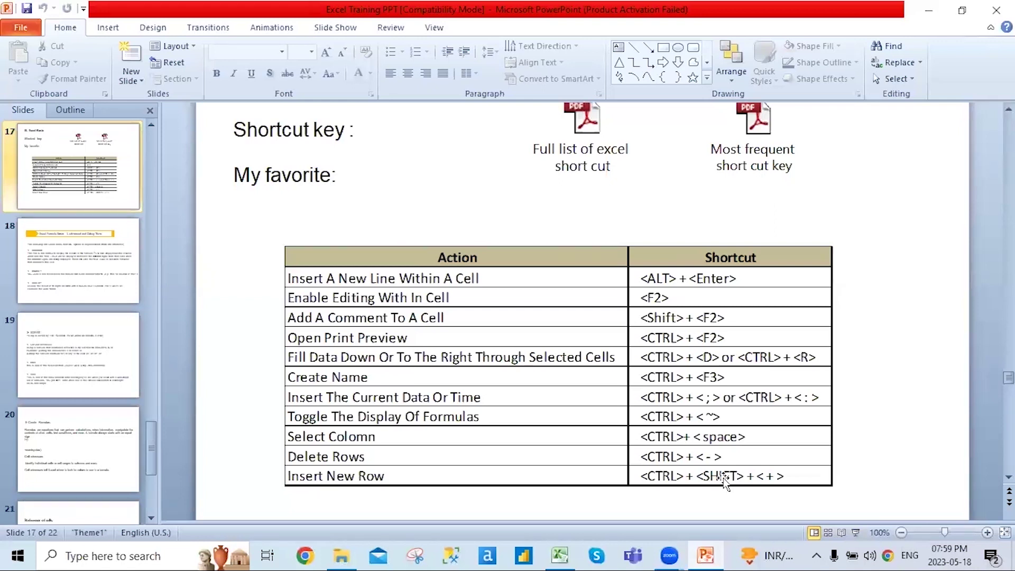
pyautogui.hotkey('alt', 'Tab')
pyautogui.click(211, 244)
pyautogui.click(213, 297)
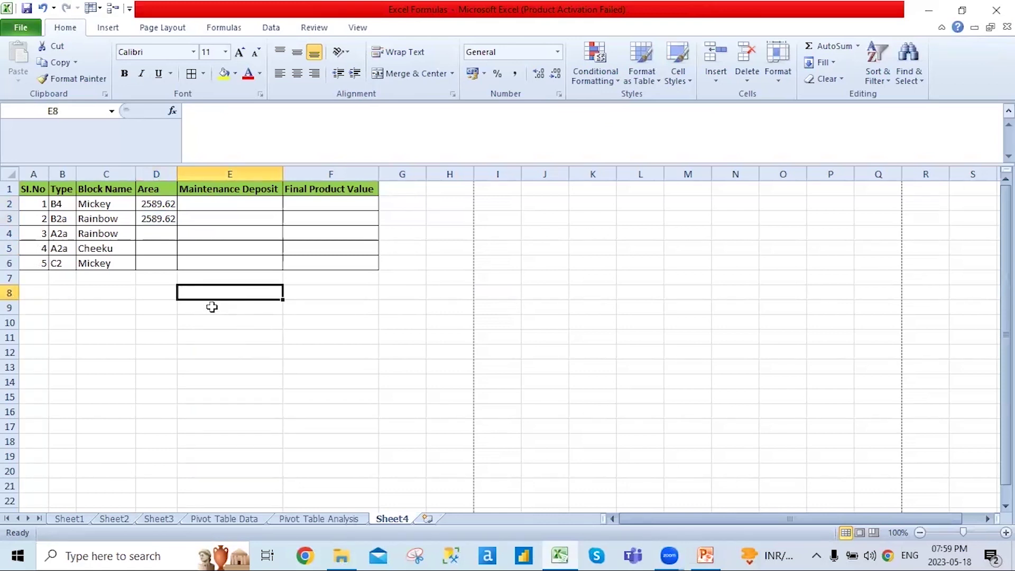
pyautogui.hotkey('alt', 'Tab')
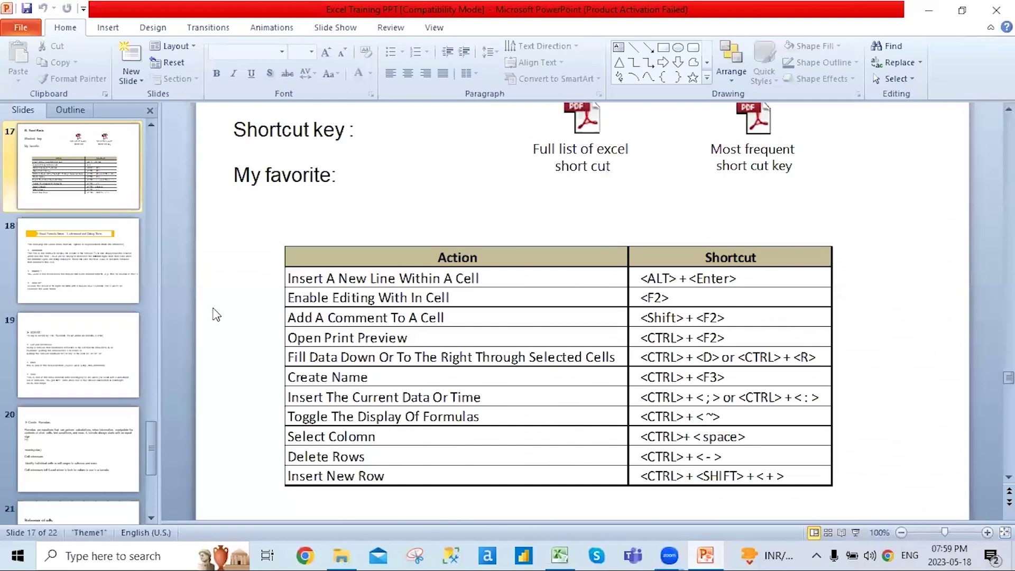
pyautogui.hotkey('alt', 'Tab')
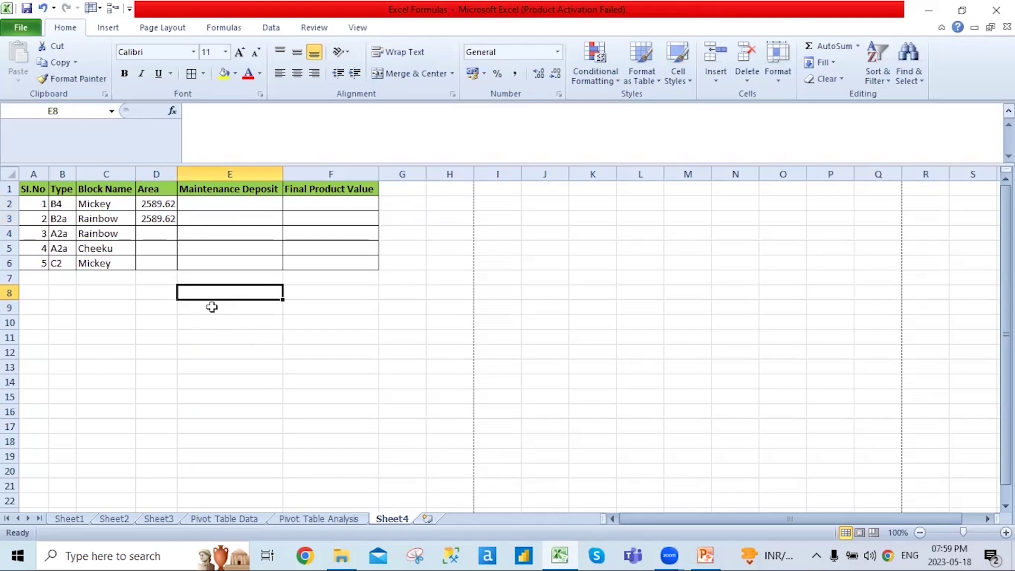
# Consult the shortcuts table in PowerPoint for column selection and try selecting the entire column of cell E8 in Excel's Sheet4.
pyautogui.hotkey('alt', 'Tab')
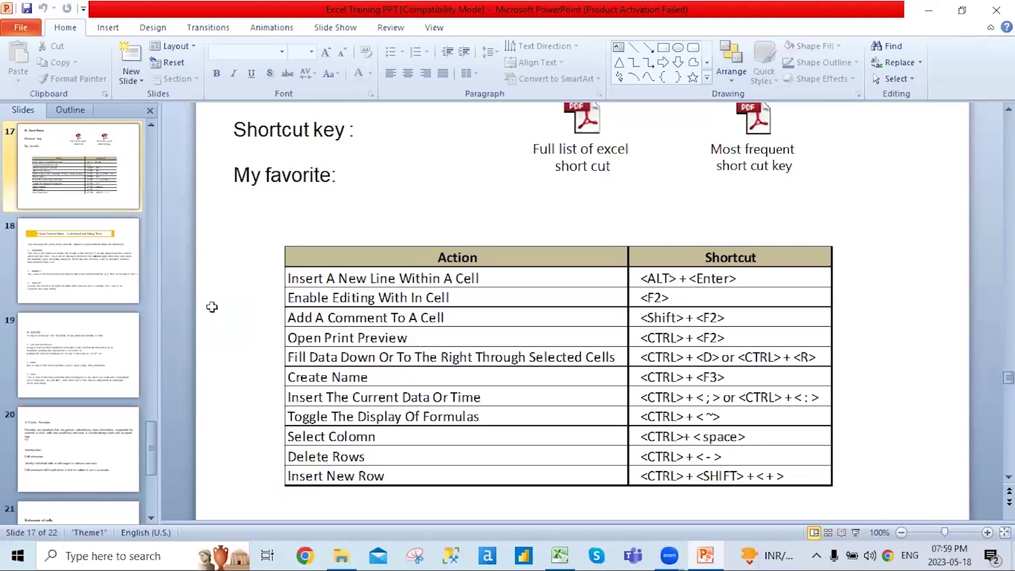
pyautogui.hotkey('alt', 'Tab')
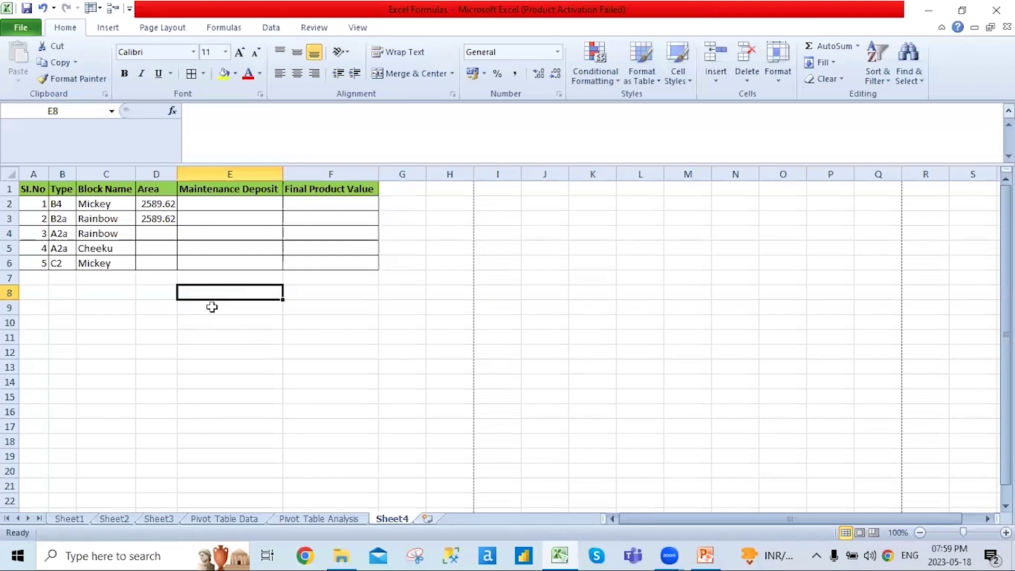
pyautogui.hotkey('ctrl', 'space')
pyautogui.hotkey('alt', 'Tab')
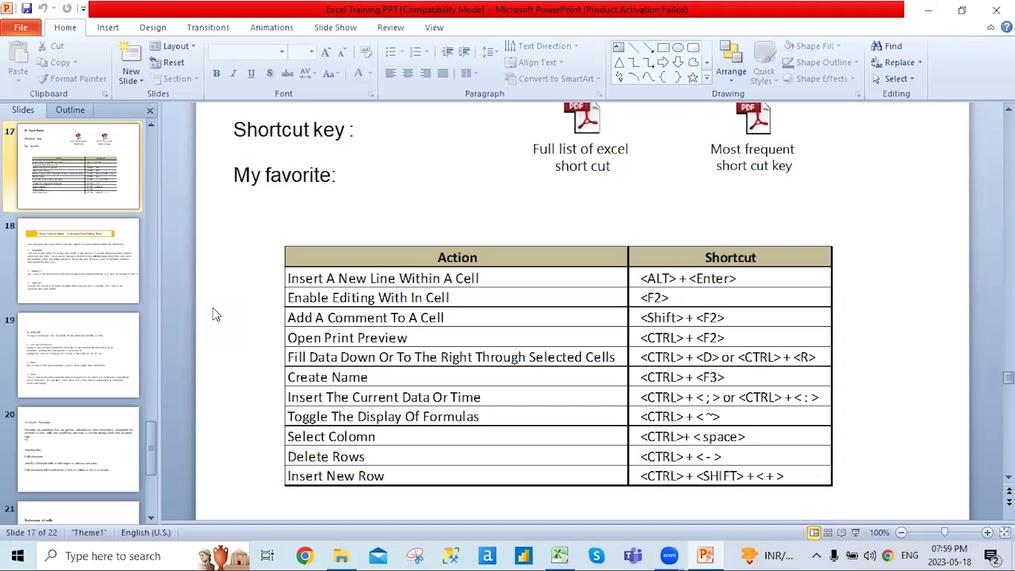
pyautogui.hotkey('alt', 'Tab')
# Bring up the Delete options for empty cell E9 below the table and dismiss them without deleting anything.
pyautogui.click(412, 203)
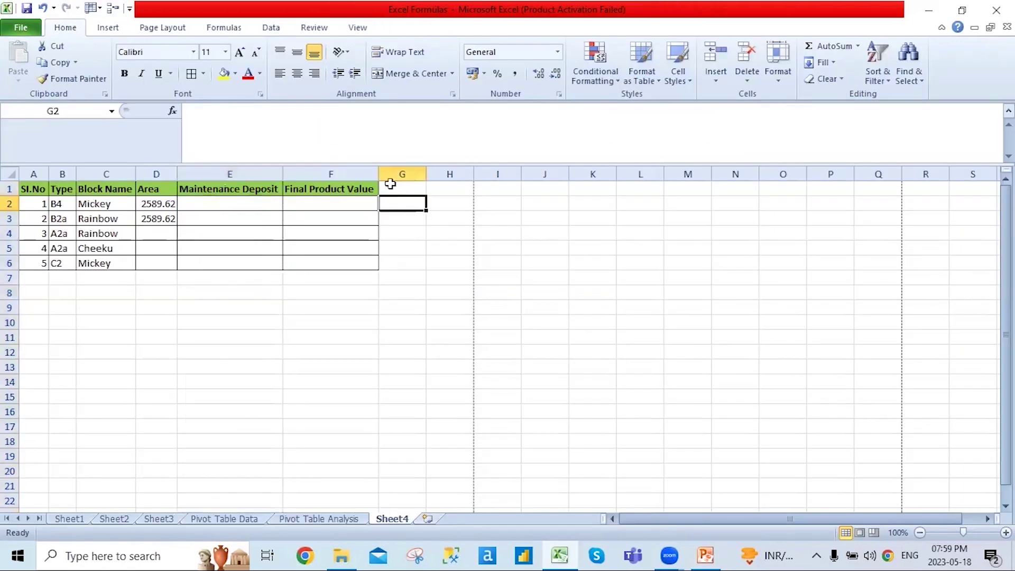
pyautogui.click(199, 309)
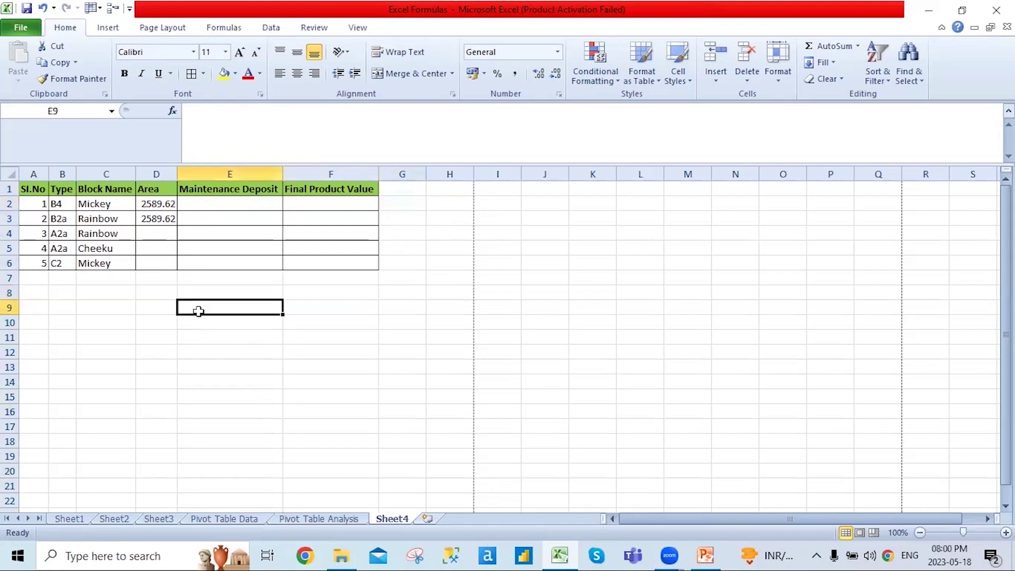
pyautogui.hotkey('ctrl', '-')
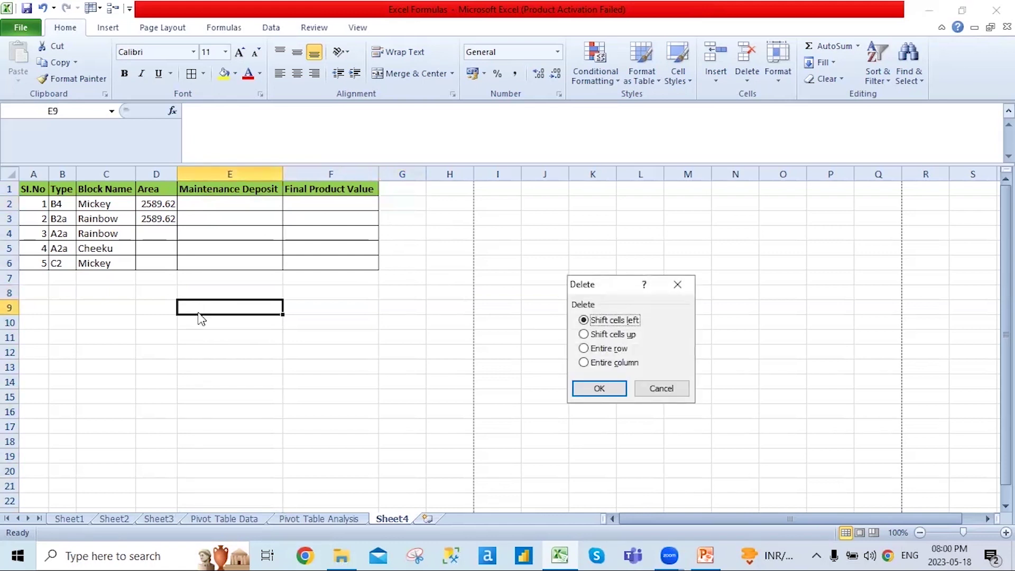
pyautogui.press('Escape')
# Insert a blank cell at B6 in Sheet4 with cells shifted down, undo the insertion, and return to the PowerPoint shortcuts slide.
pyautogui.hotkey('alt', 'Tab')
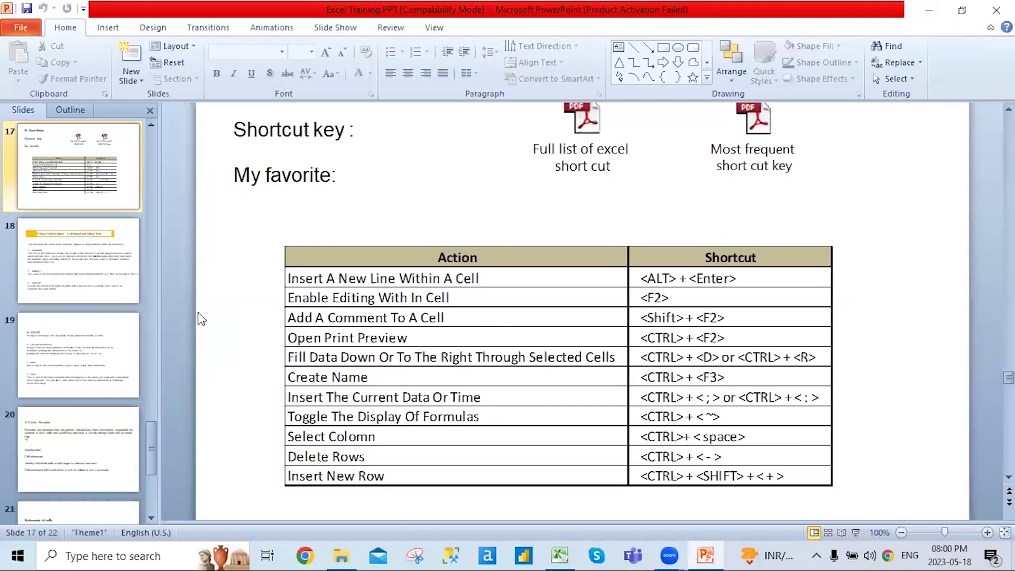
pyautogui.hotkey('alt', 'Tab')
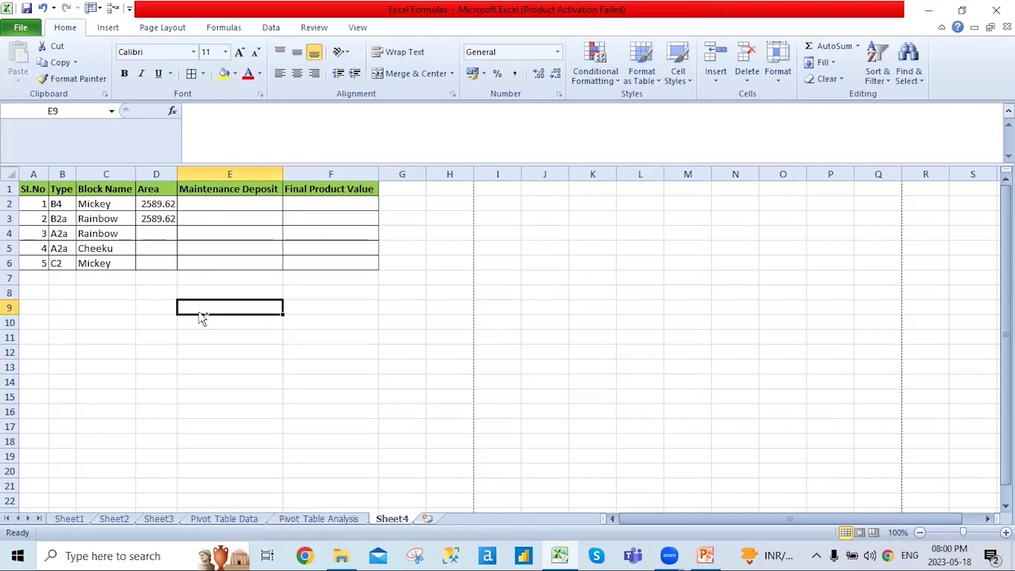
pyautogui.press('Up')
pyautogui.press('Up')
pyautogui.press('Up')
pyautogui.press('Up')
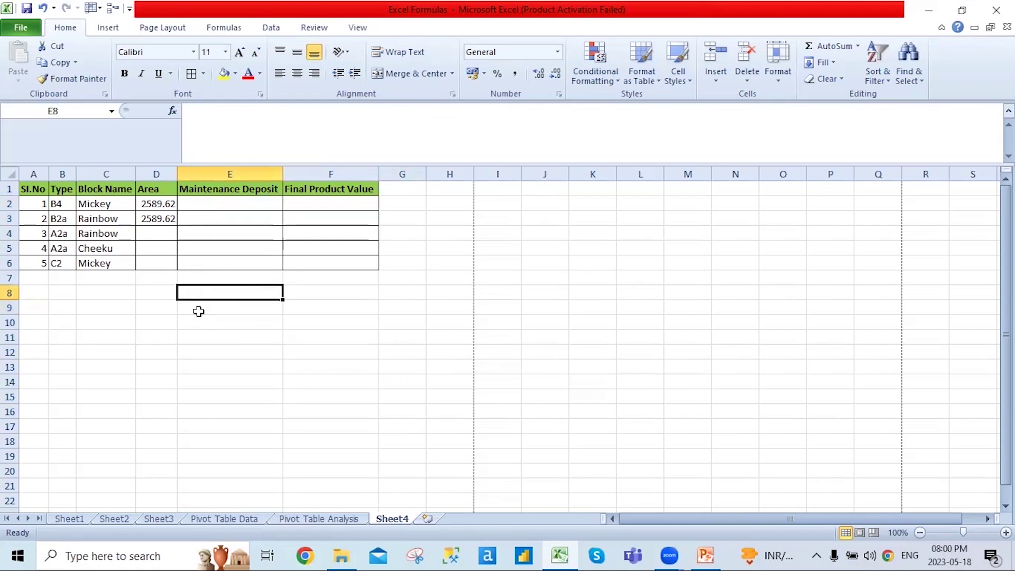
pyautogui.press('Left')
pyautogui.press('Left')
pyautogui.press('Down')
pyautogui.press('Left')
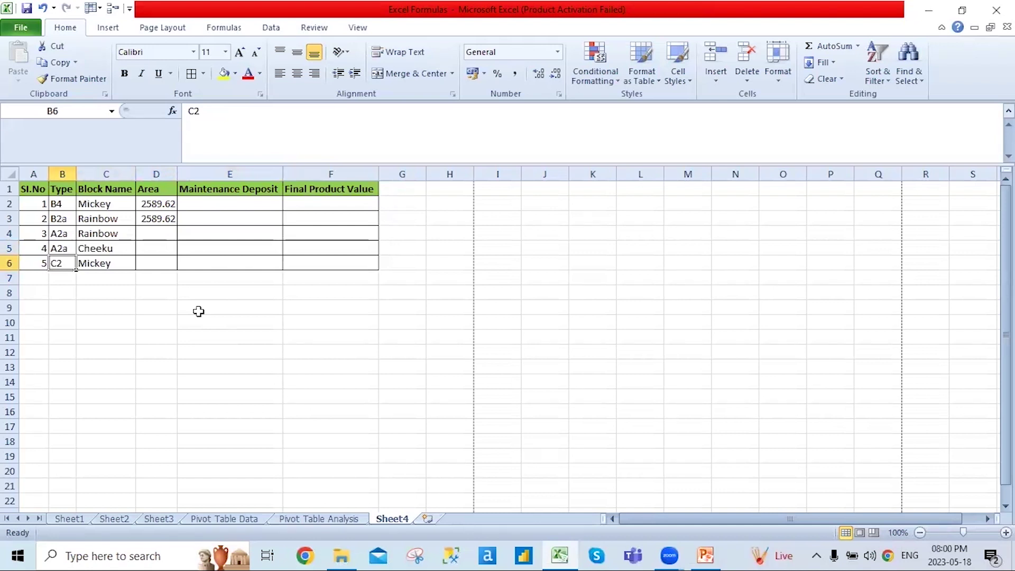
pyautogui.hotkey('alt', 'Tab')
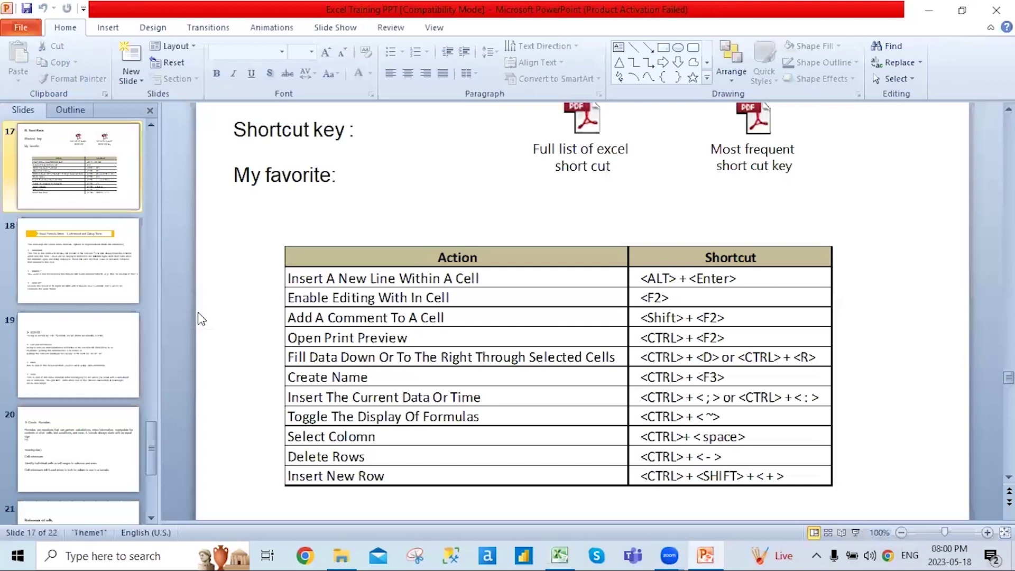
pyautogui.hotkey('alt', 'Tab')
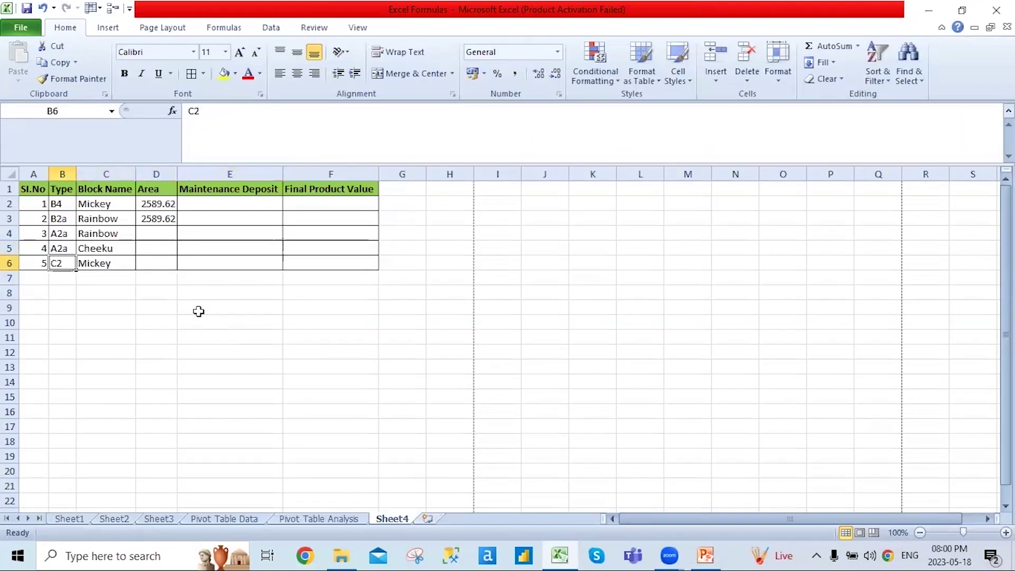
pyautogui.hotkey('ctrl', 'shift', '+')
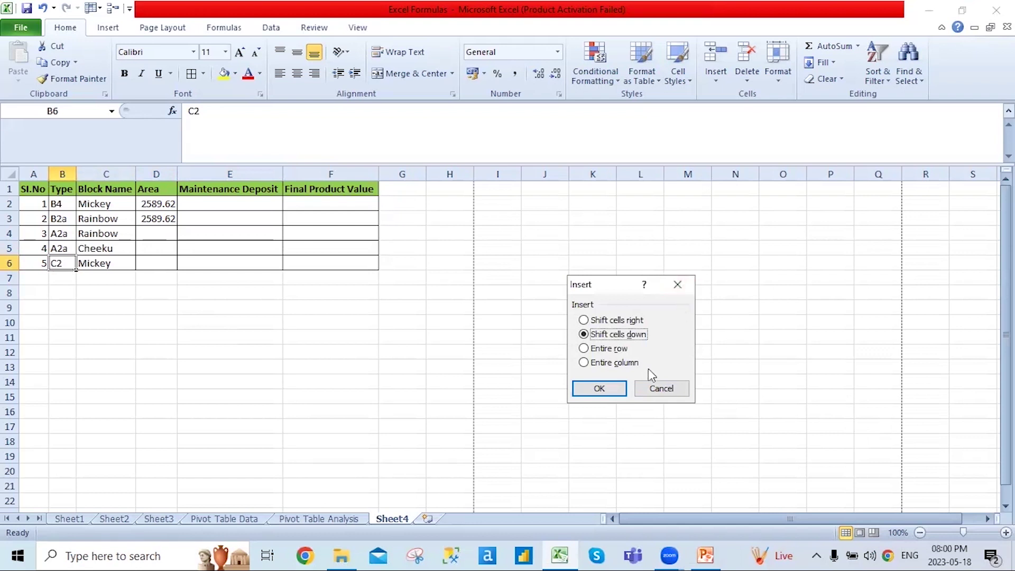
pyautogui.click(613, 389)
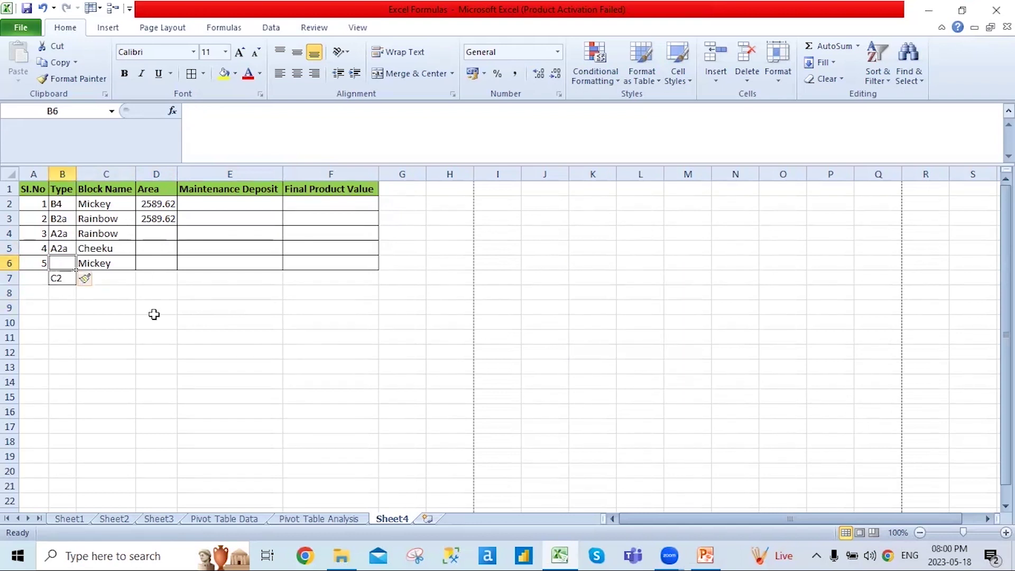
pyautogui.hotkey('ctrl', 'z')
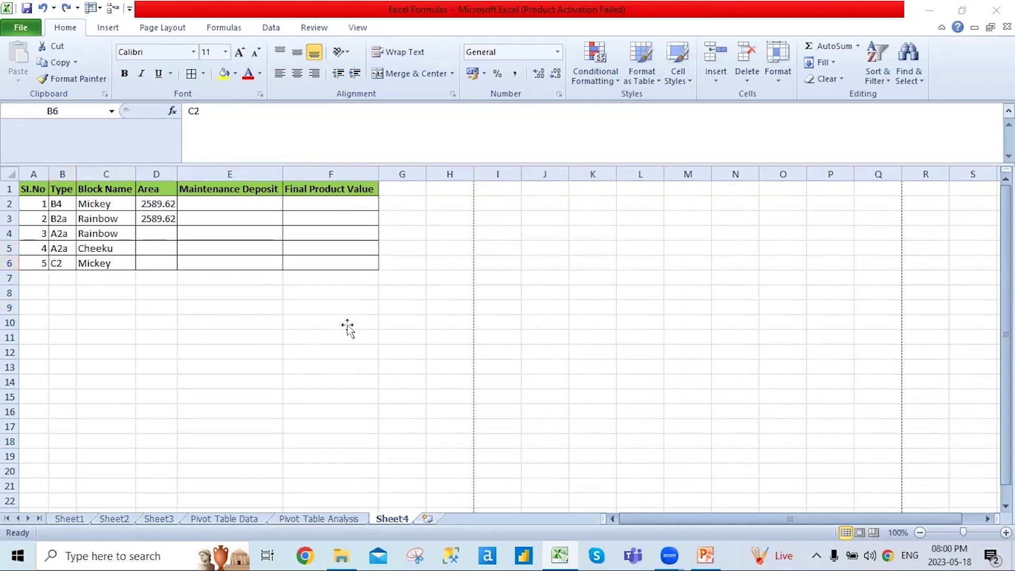
pyautogui.hotkey('alt', 'Tab')
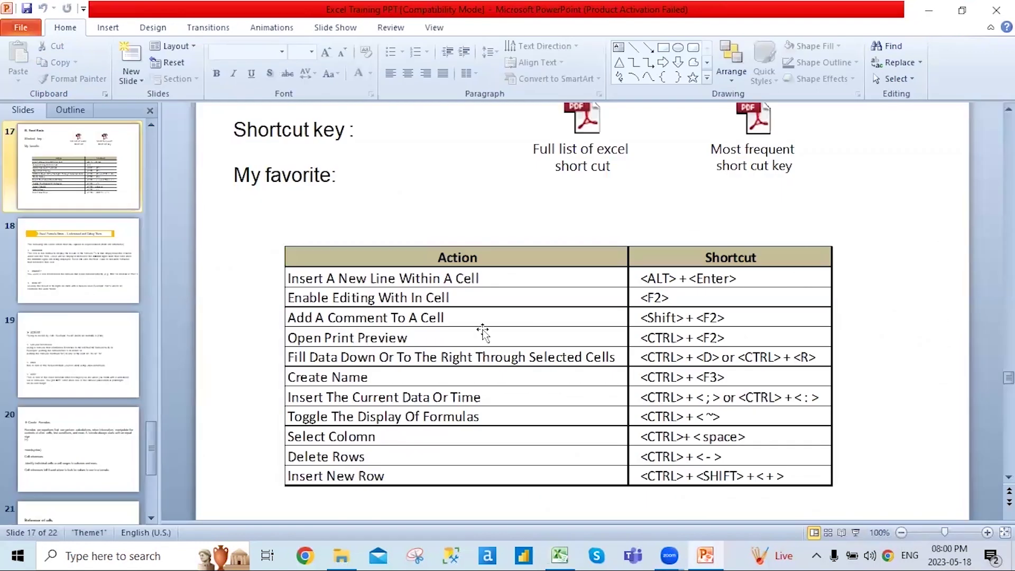